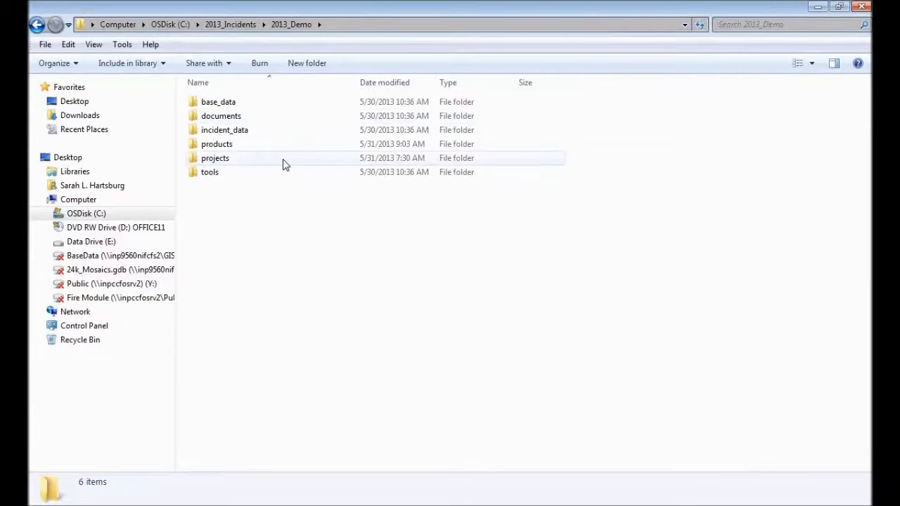
# Look through the tools and documents subfolders of the 2013_Demo incident folder
pyautogui.moveTo(285, 163)
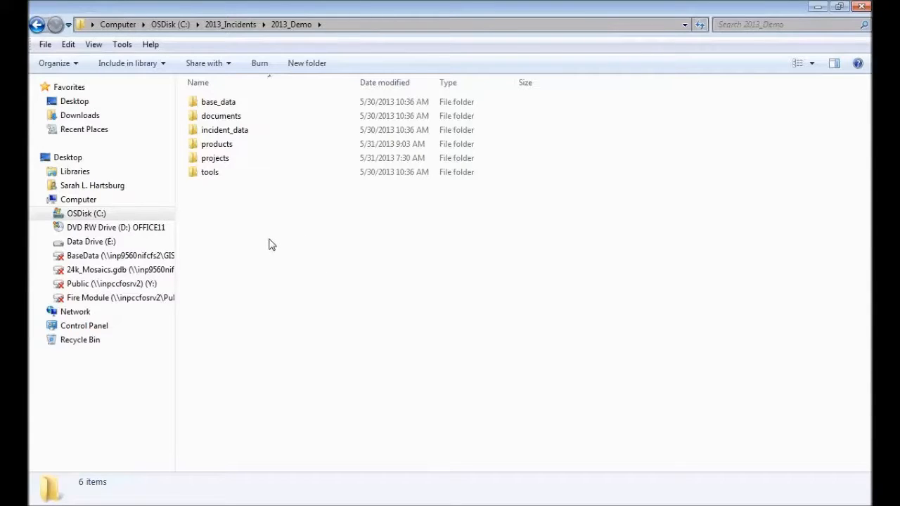
pyautogui.click(214, 174)
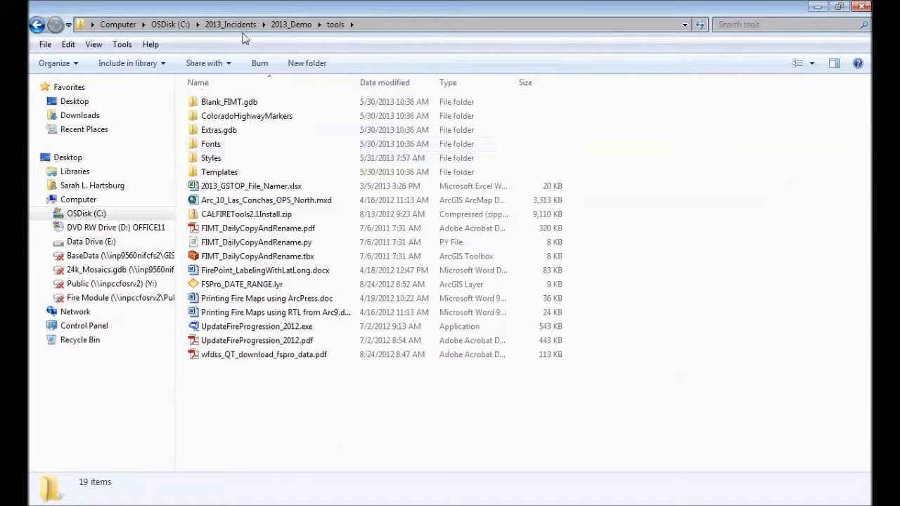
pyautogui.click(288, 24)
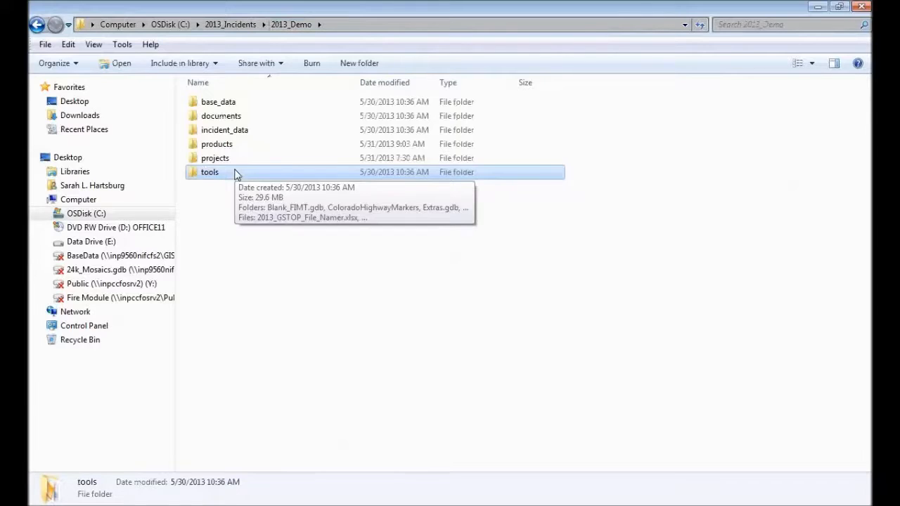
pyautogui.doubleClick(220, 116)
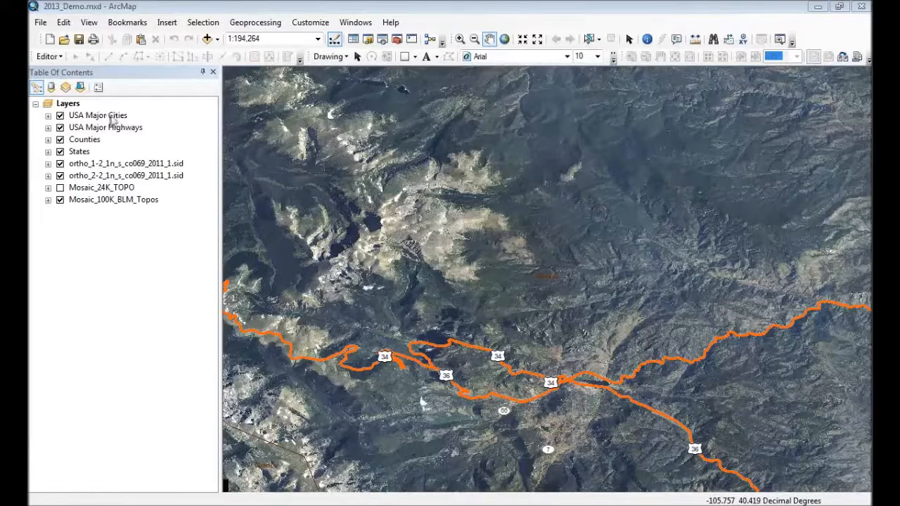
# Start saving the map document under a new name, choosing C:\2013_Incidents\2013_Demo\projects as the destination folder
pyautogui.click(42, 25)
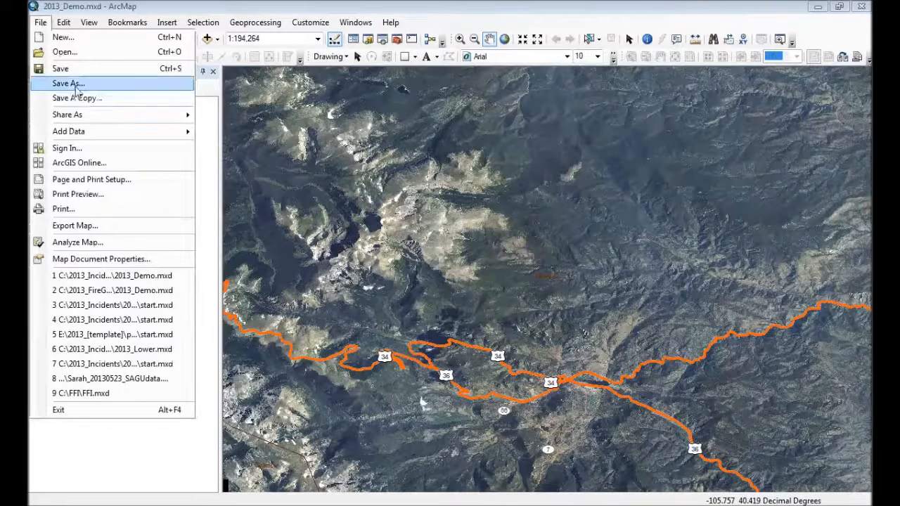
pyautogui.click(75, 87)
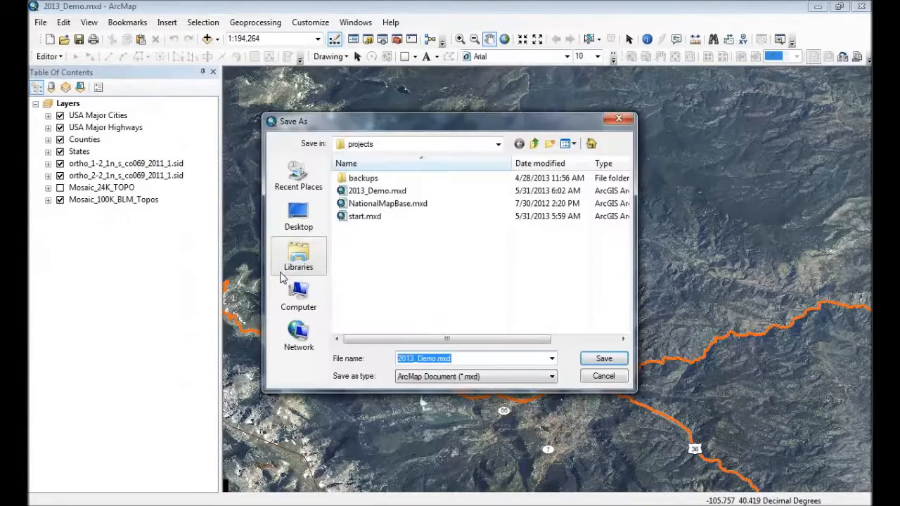
pyautogui.click(535, 144)
pyautogui.click(534, 144)
pyautogui.click(534, 144)
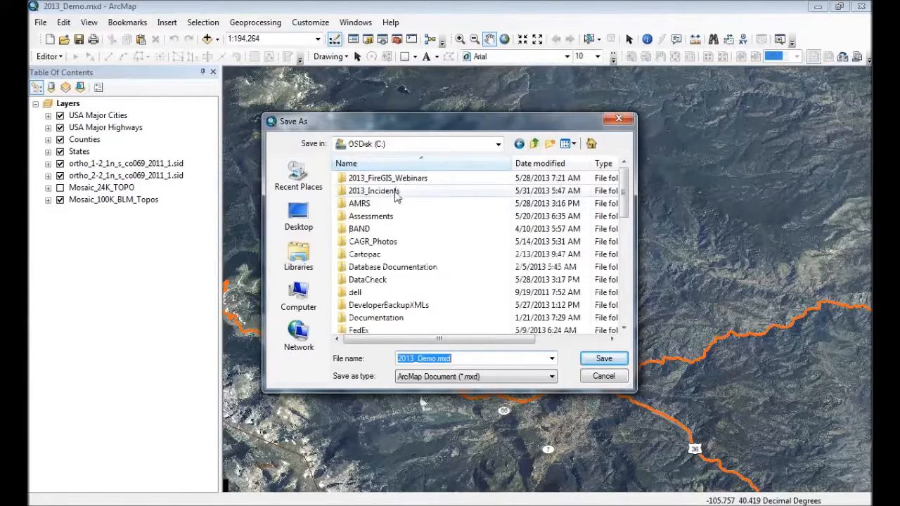
pyautogui.doubleClick(396, 196)
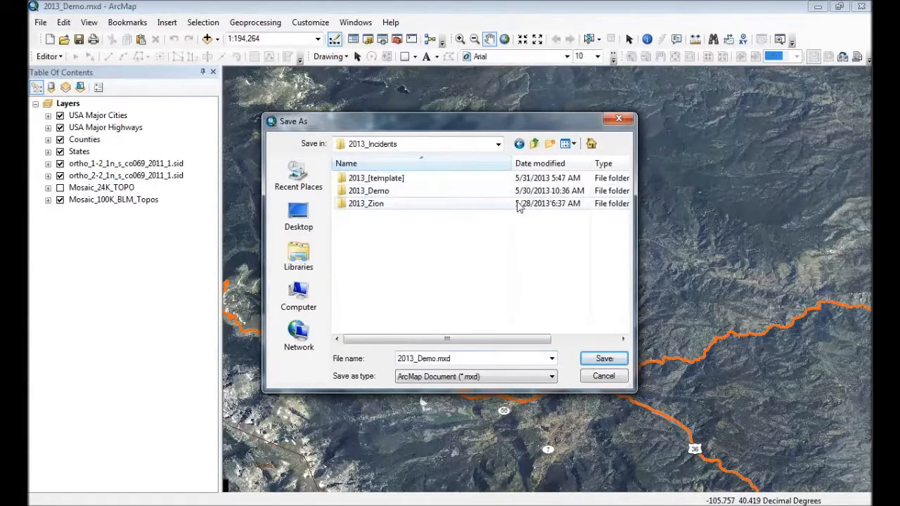
pyautogui.doubleClick(379, 192)
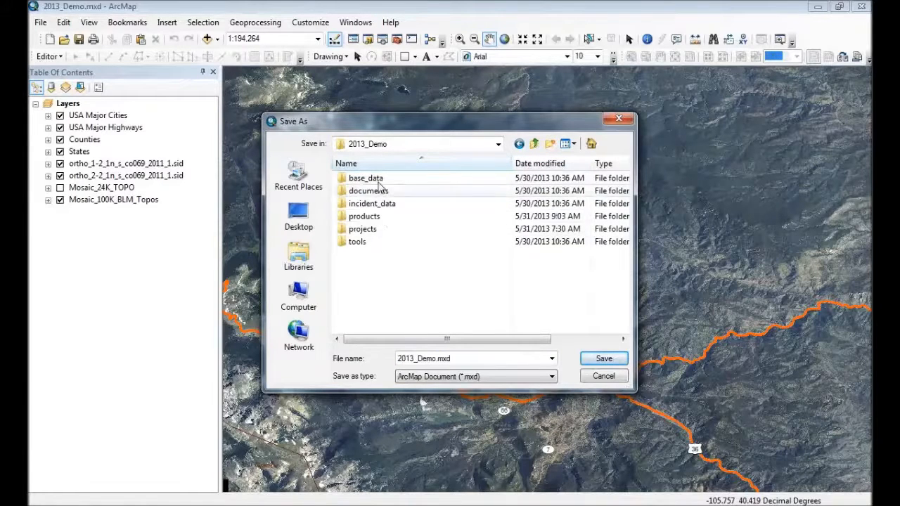
pyautogui.doubleClick(362, 229)
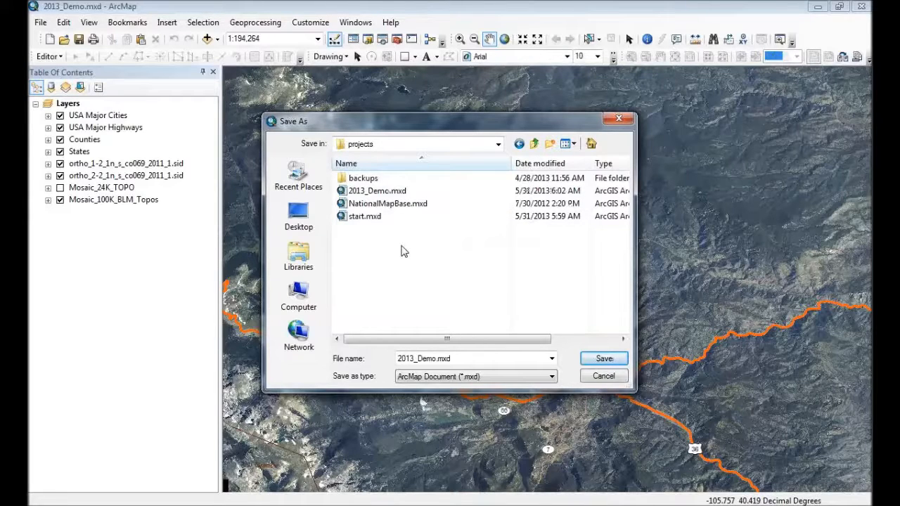
# Name the map document iap_8x11_port_2013_Demo_CORMP005 and save it in the projects folder
pyautogui.doubleClick(399, 358)
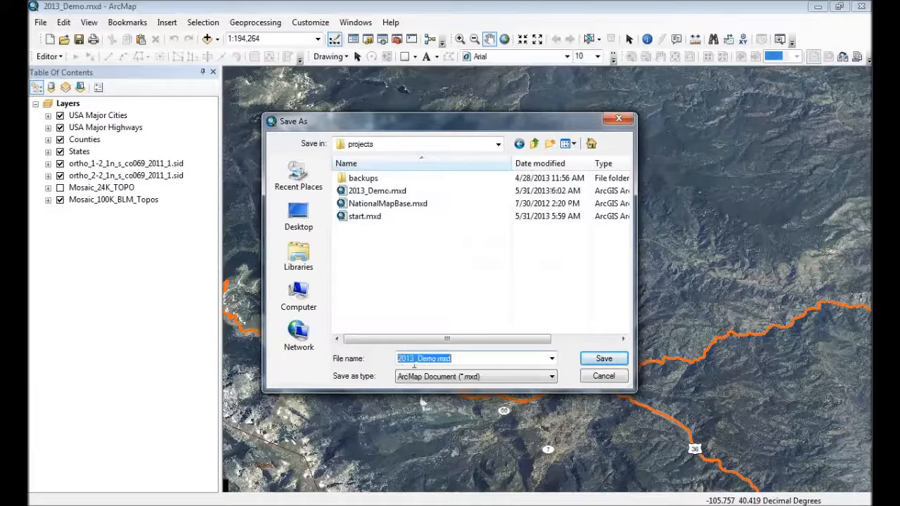
pyautogui.click(434, 358)
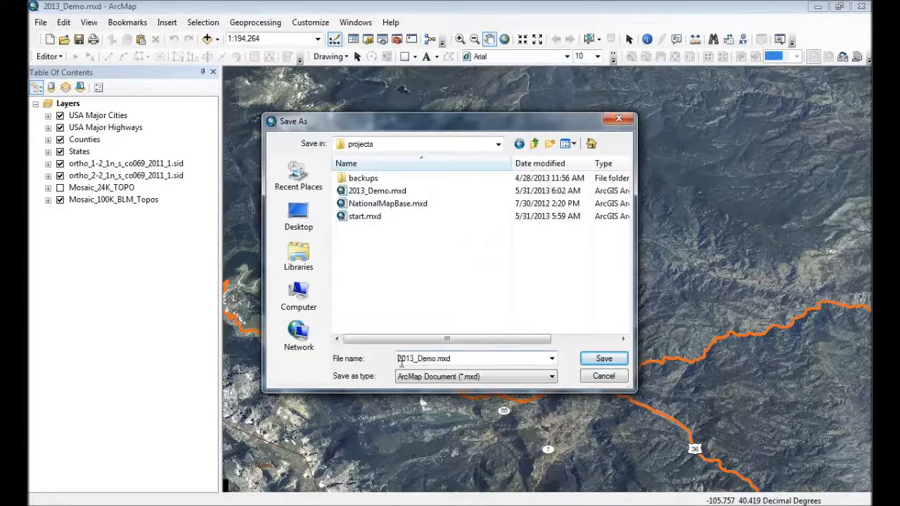
pyautogui.moveTo(400, 358); pyautogui.dragTo(457, 359)
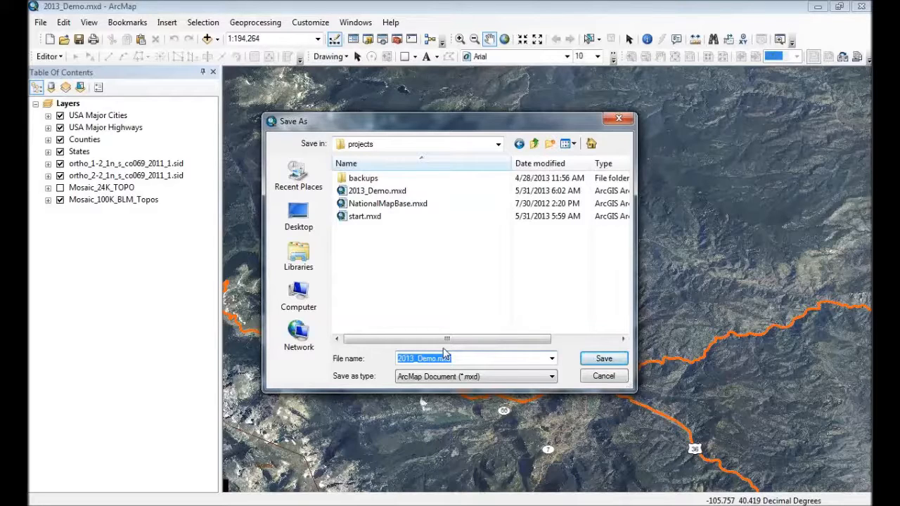
pyautogui.write('iap')
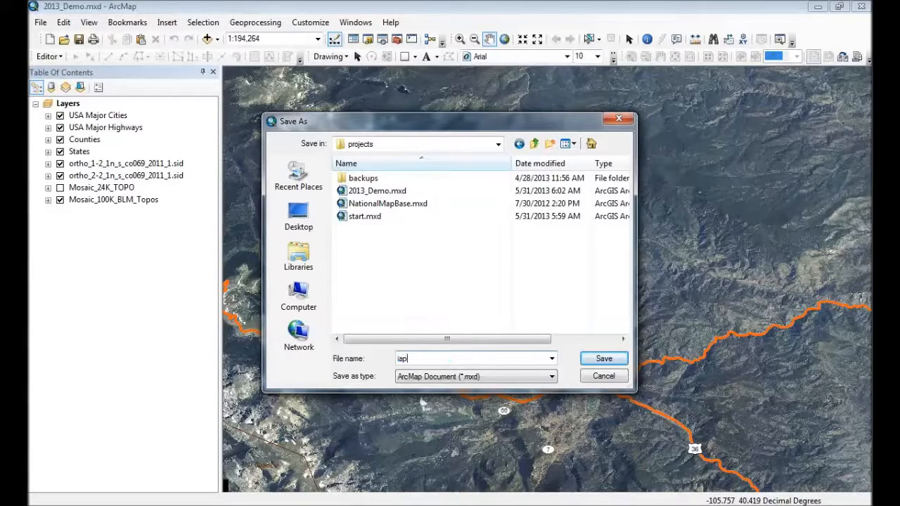
pyautogui.write('_8x11_port_2013_Demo')
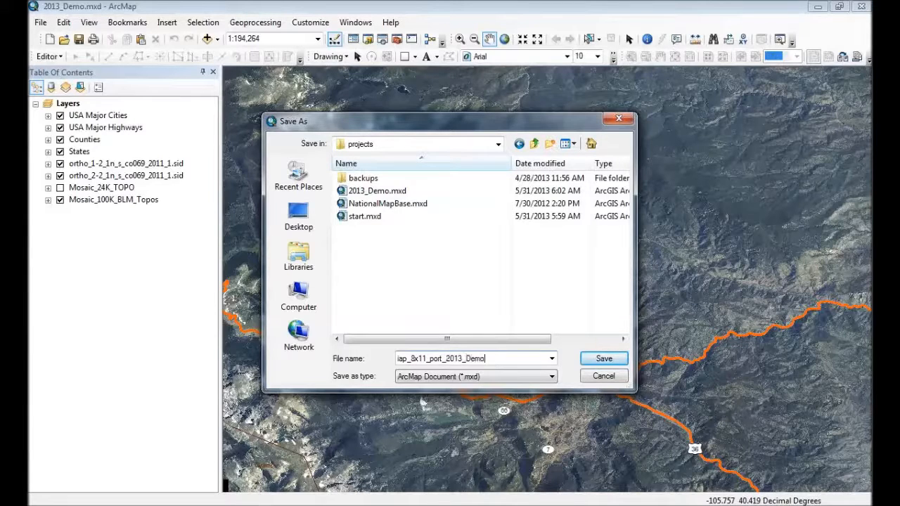
pyautogui.write('_')
pyautogui.write('CORMP')
pyautogui.write('006')
pyautogui.click(604, 359)
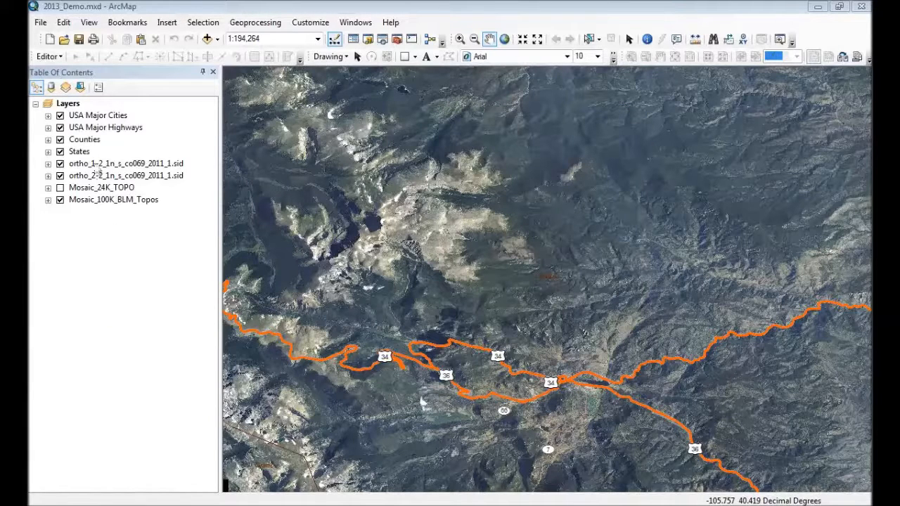
# Remove the USA Major Cities layer from the map
pyautogui.click(94, 115)
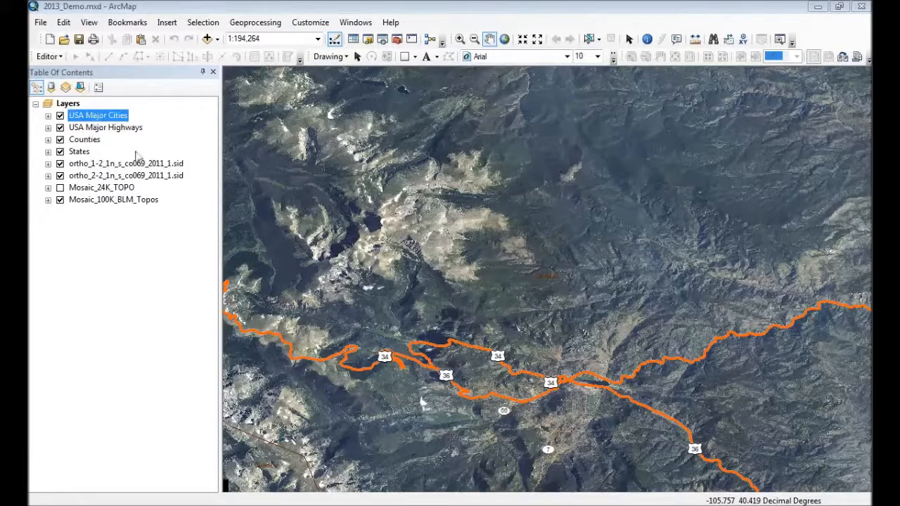
pyautogui.rightClick(95, 116)
pyautogui.click(130, 184)
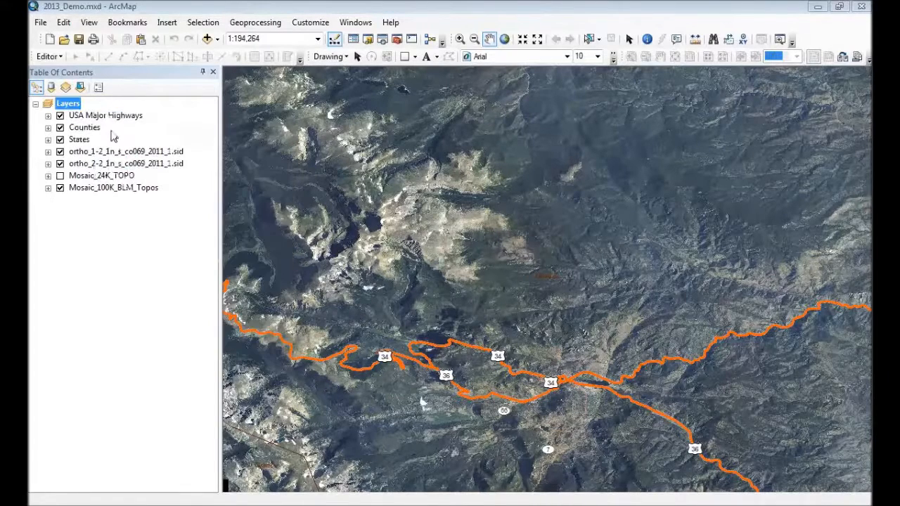
# Remove the USA Major Highways, Counties, States, both ortho and Mosaic_100K_BLM_Topos layers together, and turn on Mosaic_24K_TOPO
pyautogui.click(109, 117)
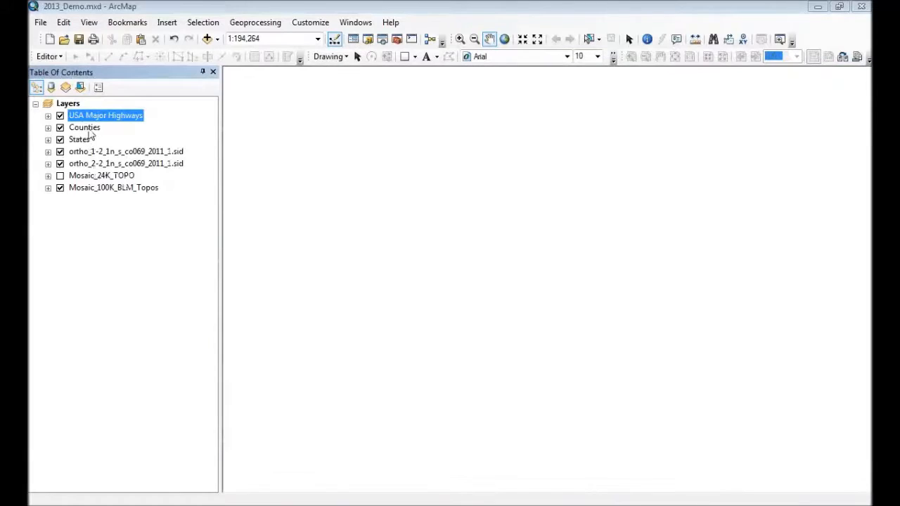
pyautogui.keyDown('ctrl'); pyautogui.click(91, 128); pyautogui.keyUp('ctrl')
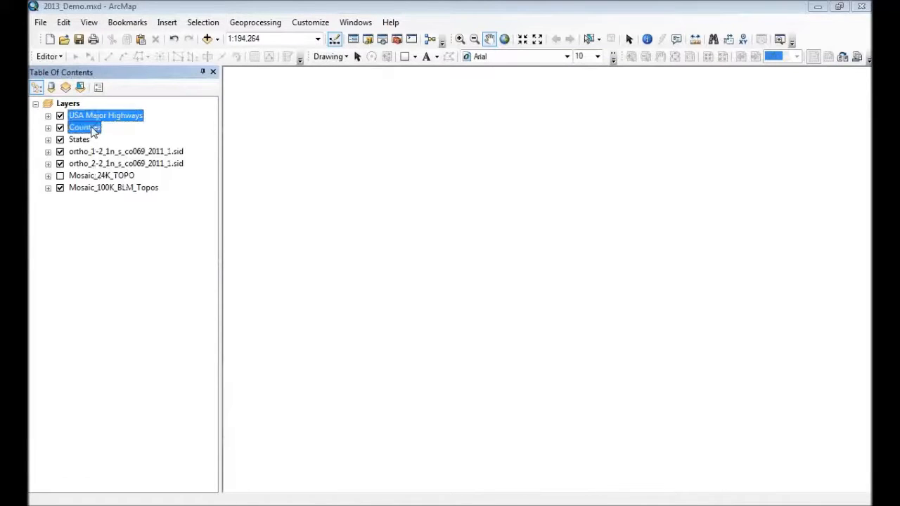
pyautogui.keyDown('ctrl'); pyautogui.click(90, 141); pyautogui.keyUp('ctrl')
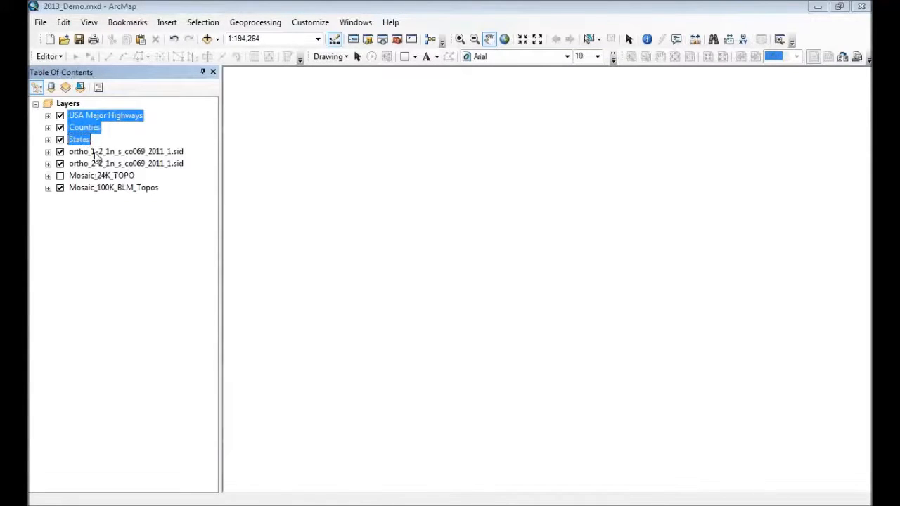
pyautogui.keyDown('ctrl'); pyautogui.click(95, 152); pyautogui.keyUp('ctrl')
pyautogui.keyDown('ctrl'); pyautogui.click(100, 164); pyautogui.keyUp('ctrl')
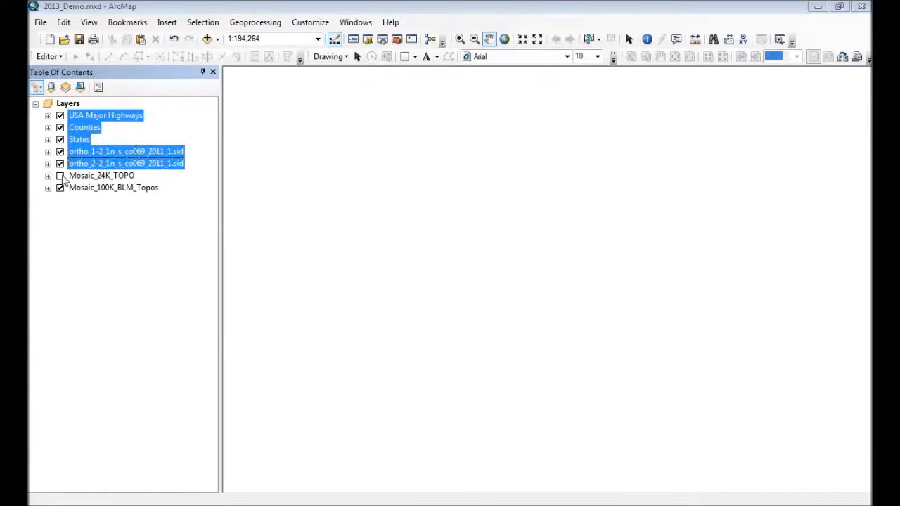
pyautogui.keyDown('ctrl'); pyautogui.click(92, 188); pyautogui.keyUp('ctrl')
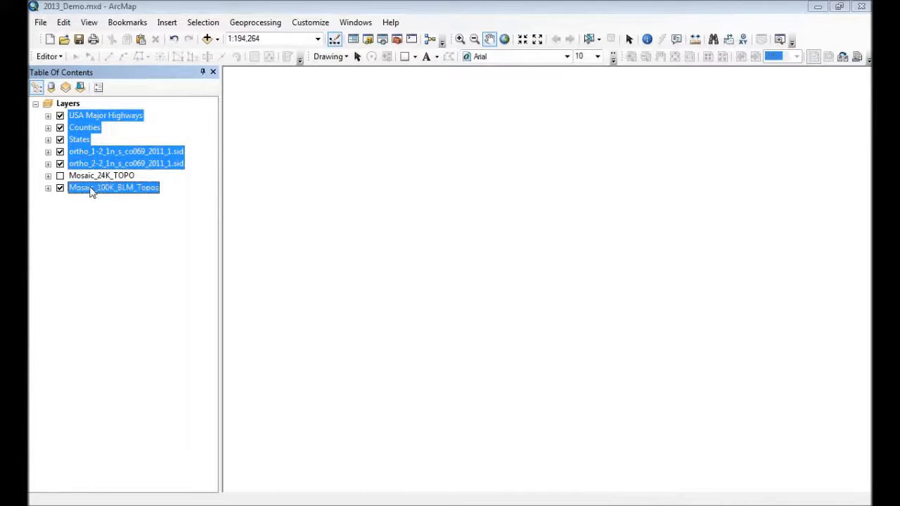
pyautogui.rightClick(91, 190)
pyautogui.click(142, 216)
pyautogui.click(72, 117)
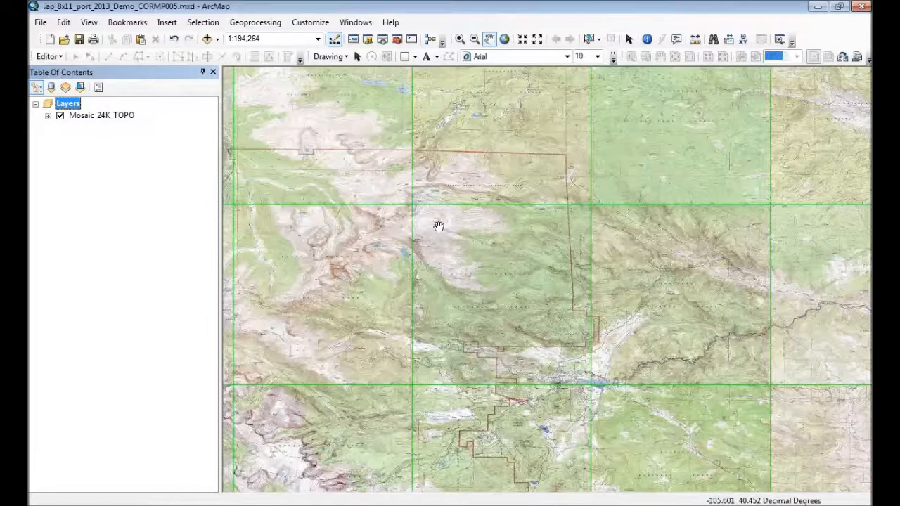
# Add the 20130520_1500 GPS points and 20130520_1700 GPS perimeter shapefiles from the gps folder to the map
pyautogui.click(207, 39)
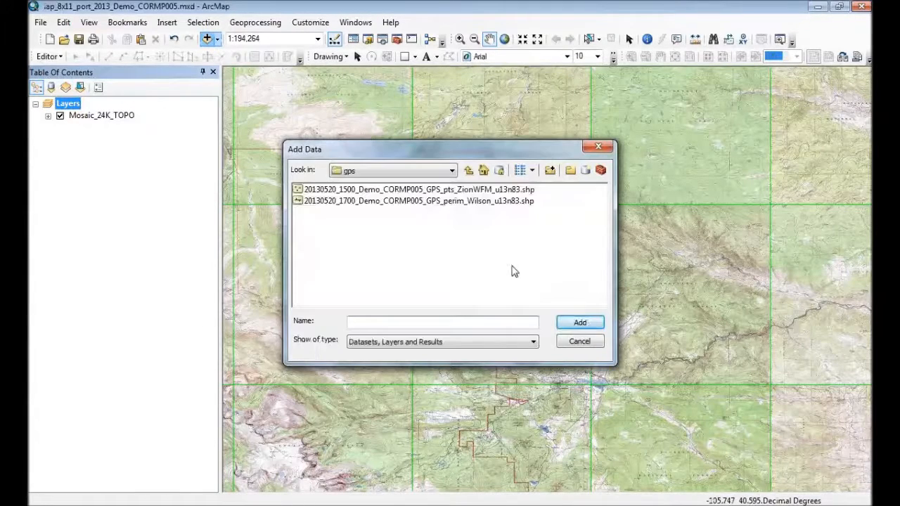
pyautogui.click(450, 193)
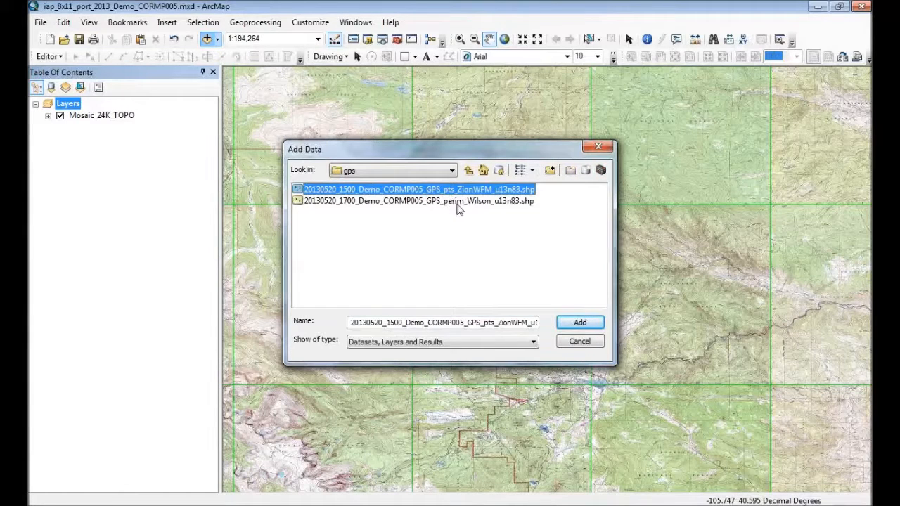
pyautogui.keyDown('shift'); pyautogui.click(462, 201); pyautogui.keyUp('shift')
pyautogui.click(580, 322)
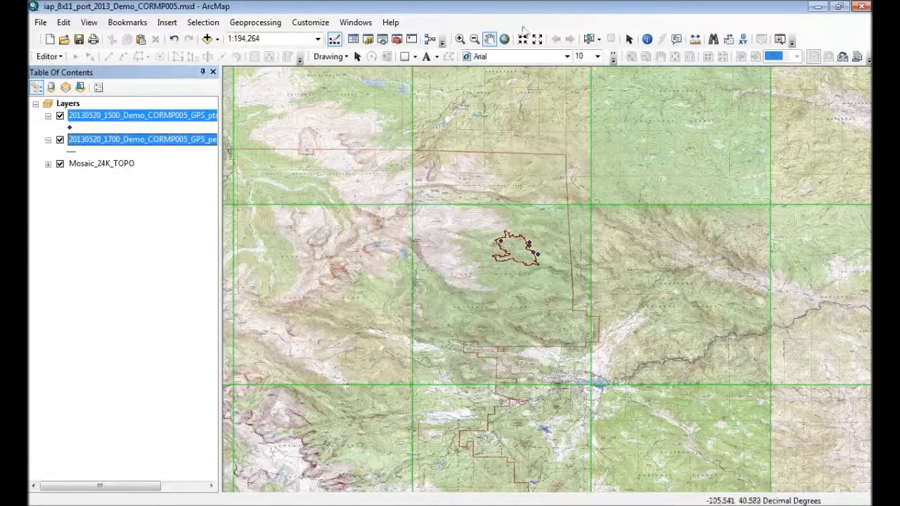
pyautogui.click(460, 39)
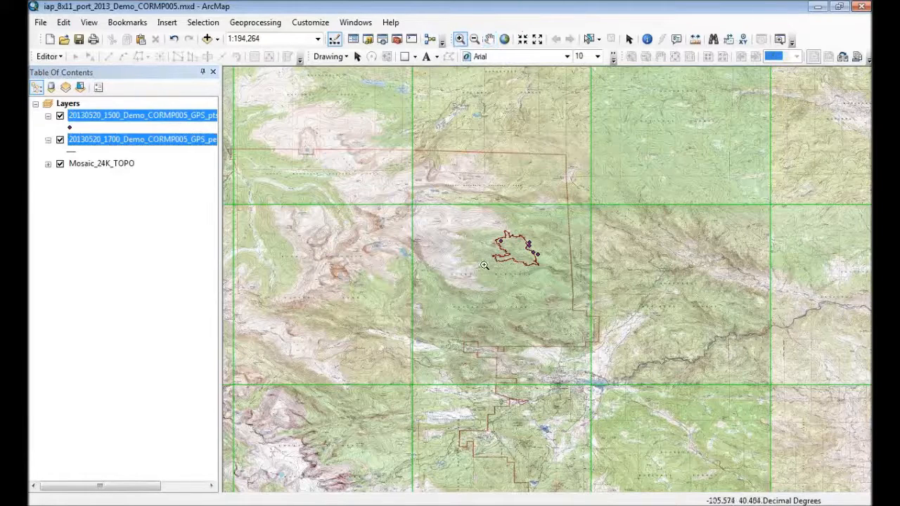
pyautogui.moveTo(480, 224); pyautogui.dragTo(557, 277)
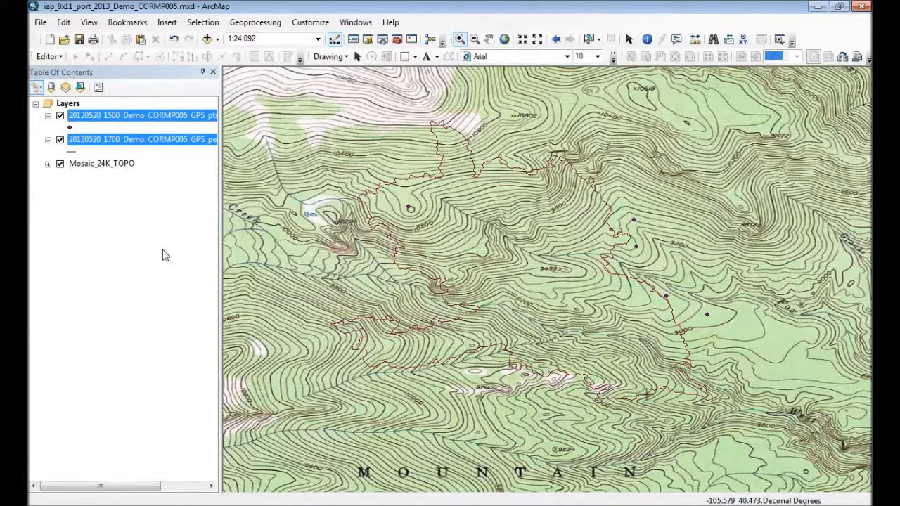
# Add NWCG_draft_symbols_2005.style from the incident's tools\Styles folder to the map document's style references
pyautogui.click(317, 24)
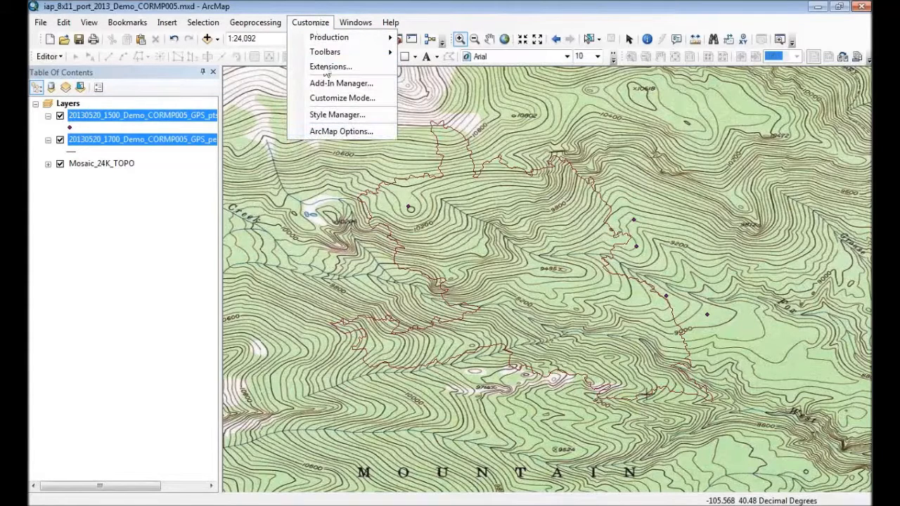
pyautogui.click(346, 140)
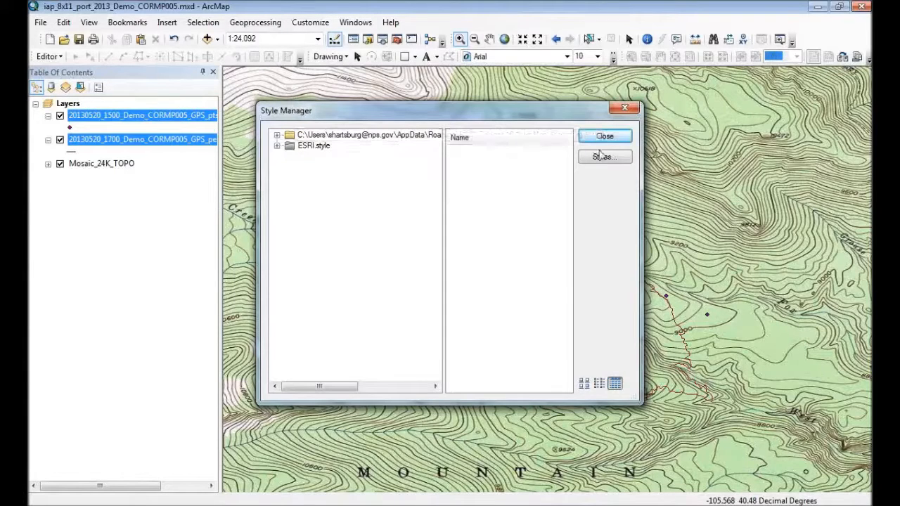
pyautogui.click(603, 158)
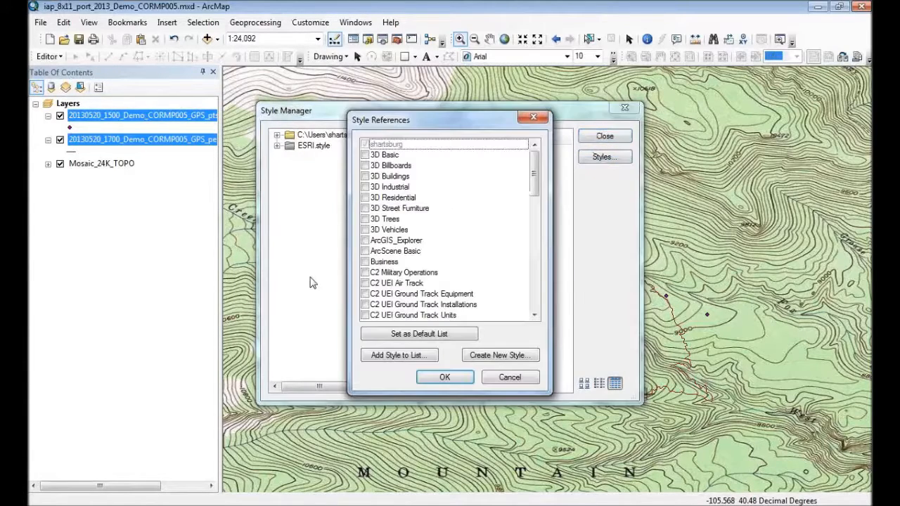
pyautogui.click(414, 357)
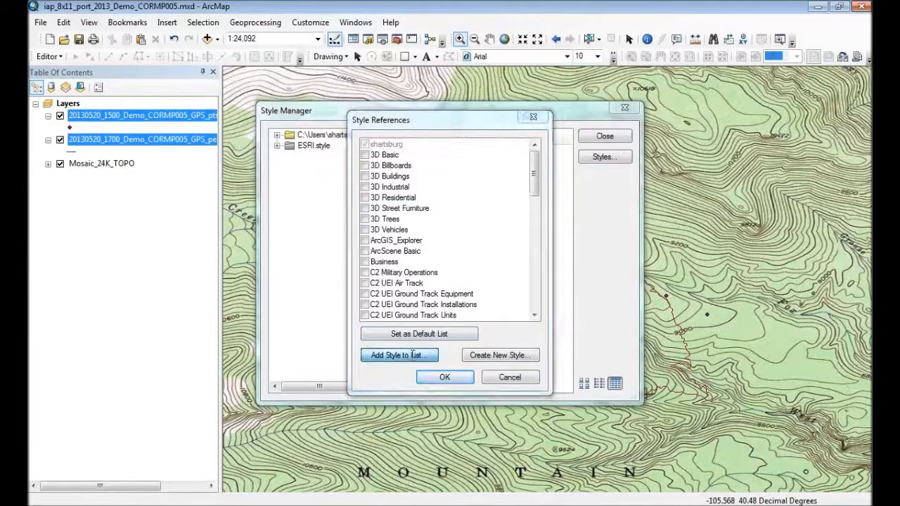
pyautogui.click(405, 203)
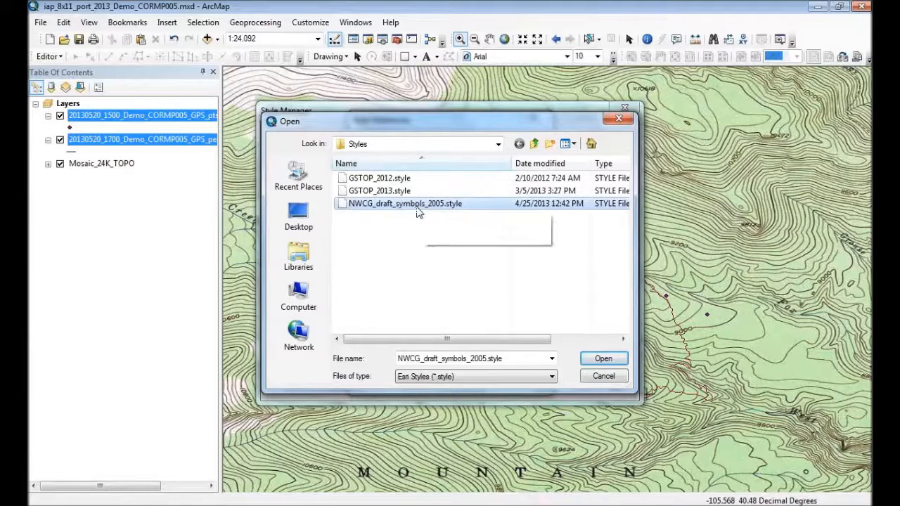
pyautogui.click(612, 360)
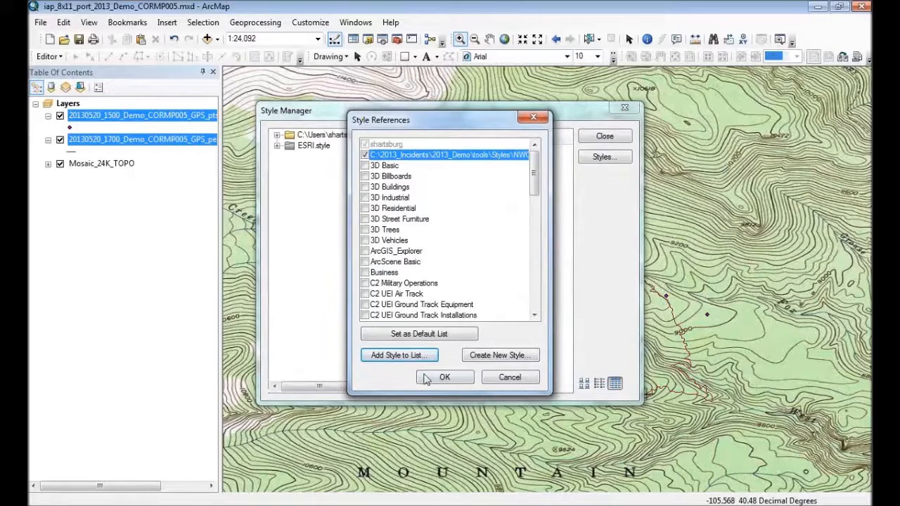
pyautogui.click(427, 380)
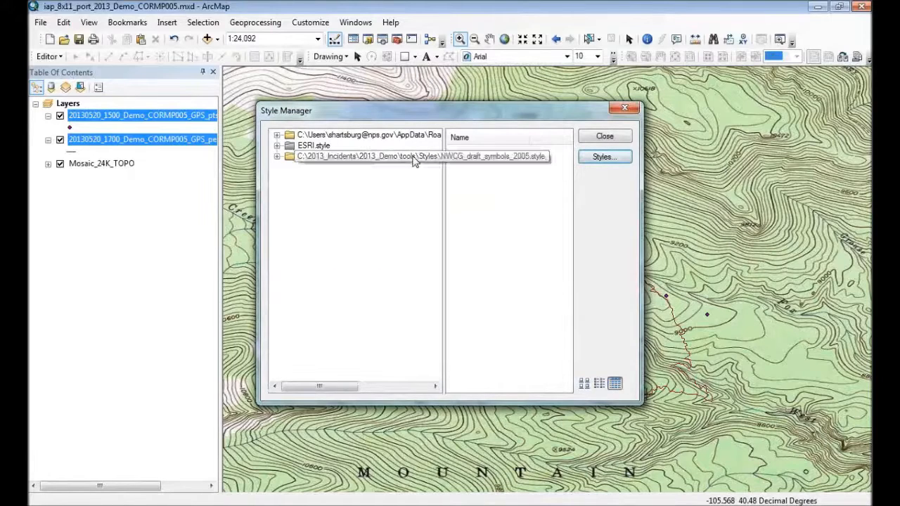
# Examine the colors, fill symbols, line symbols and marker symbols in the NWCG draft style, and close the Style Manager
pyautogui.click(277, 157)
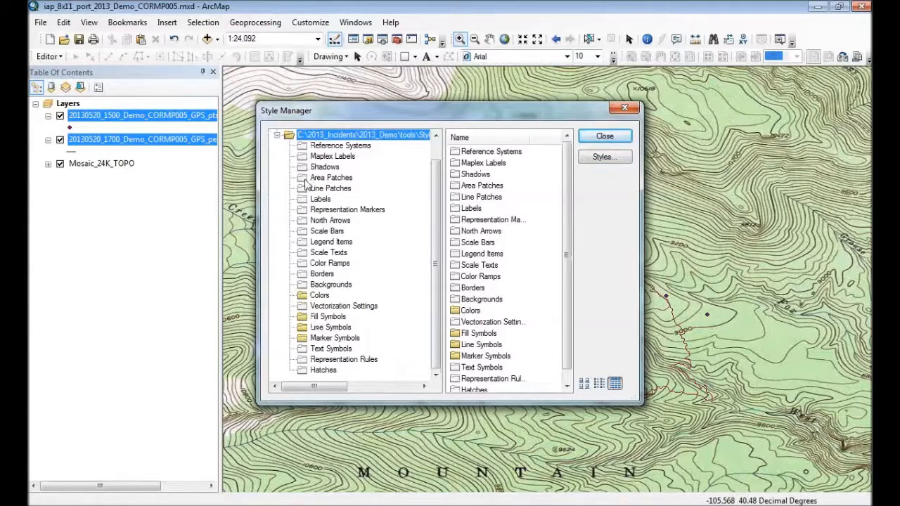
pyautogui.click(304, 299)
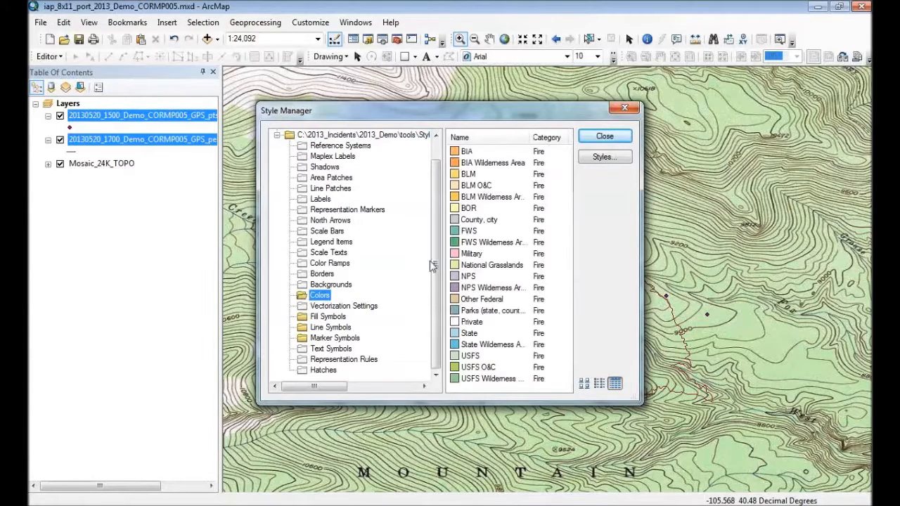
pyautogui.click(324, 318)
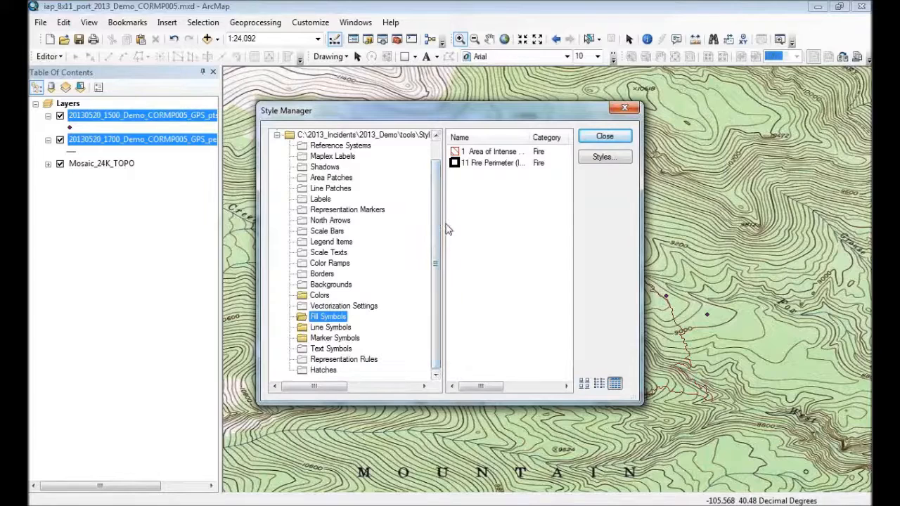
pyautogui.moveTo(443, 226); pyautogui.dragTo(418, 225)
pyautogui.click(338, 328)
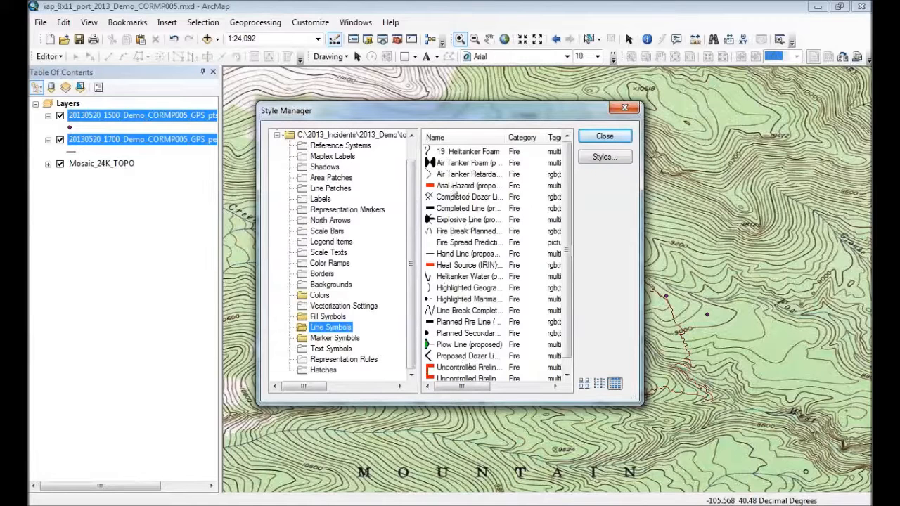
pyautogui.click(336, 338)
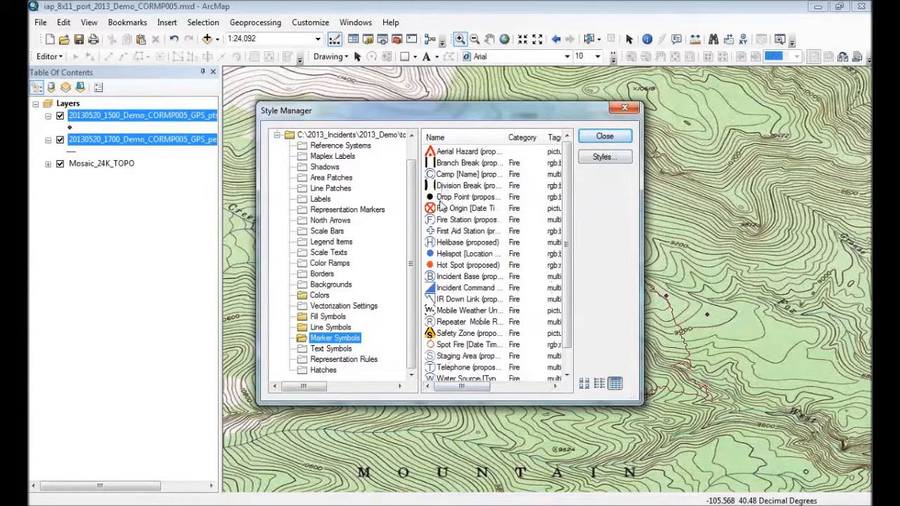
pyautogui.moveTo(568, 239)
pyautogui.mouseDown()
pyautogui.moveTo(569, 296)
pyautogui.moveTo(569, 232)
pyautogui.mouseUp()
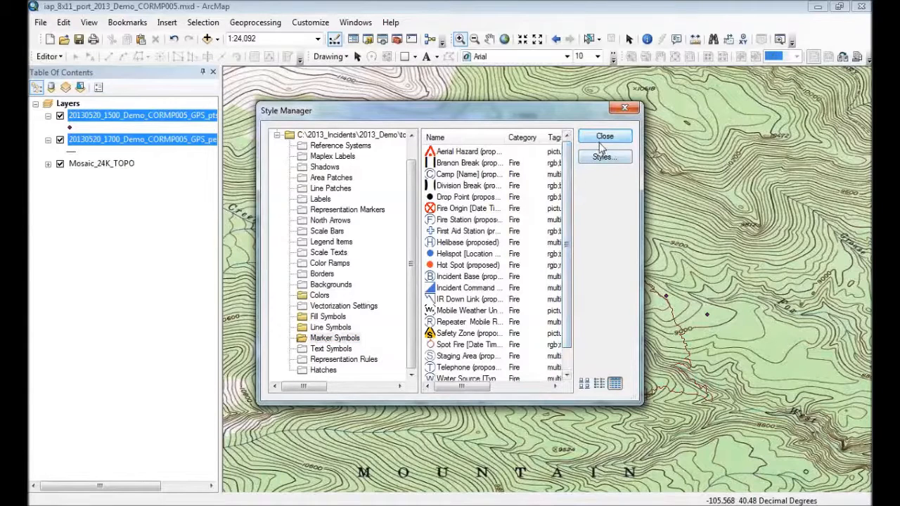
pyautogui.click(603, 138)
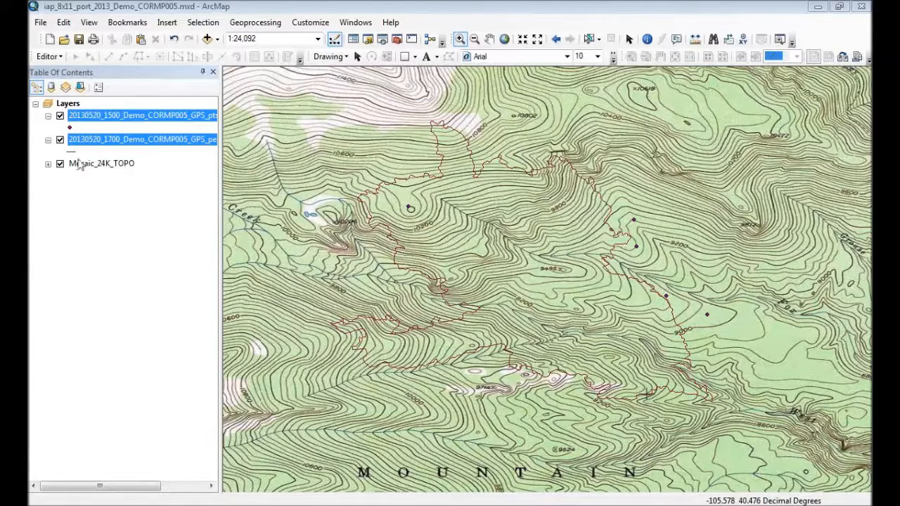
# Symbolize the GPS perimeter layer with the NWCG Uncontrolled Fireline line symbol whose ticks point downward
pyautogui.click(73, 151)
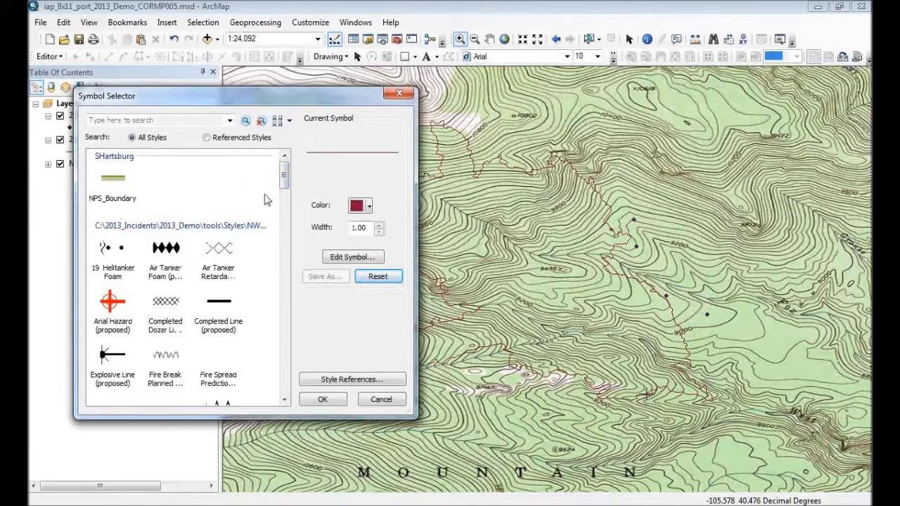
pyautogui.moveTo(285, 183); pyautogui.dragTo(288, 205)
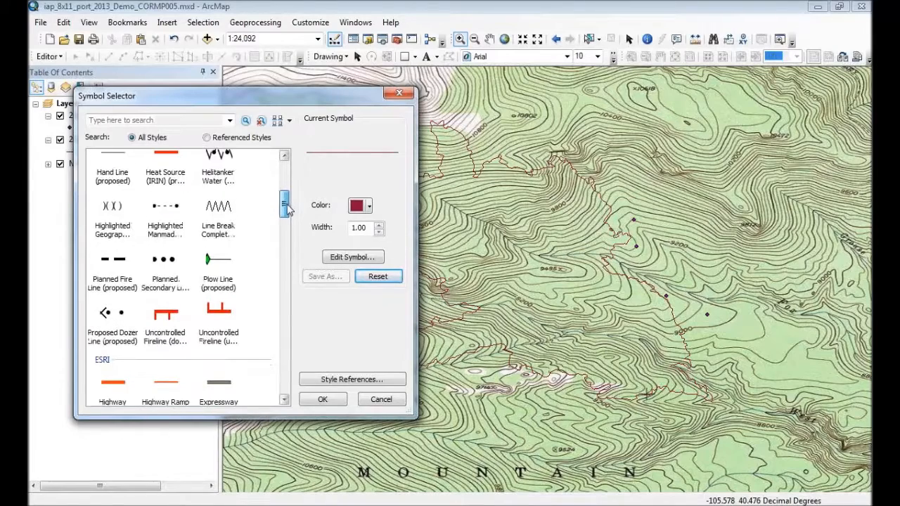
pyautogui.doubleClick(168, 319)
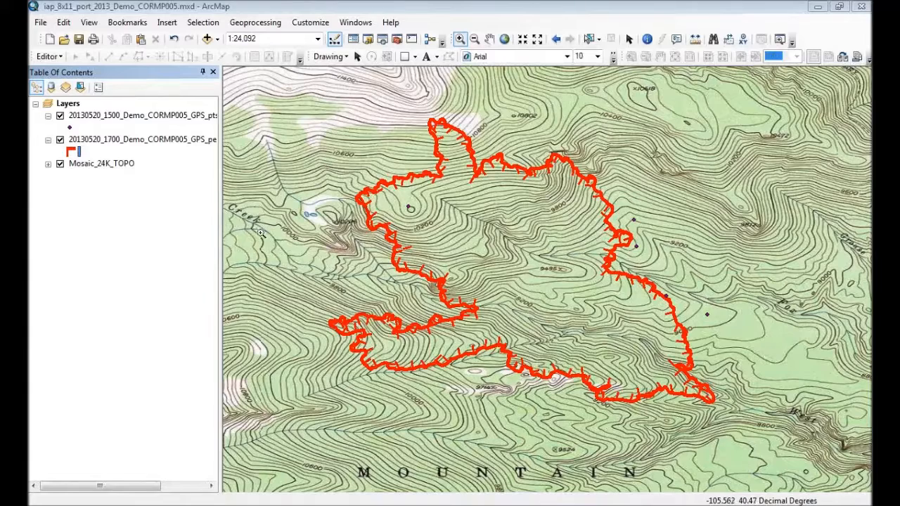
# Check the GPS points layer's attribute table and categorize the layer by unique values of the Type field, adding all values
pyautogui.rightClick(117, 119)
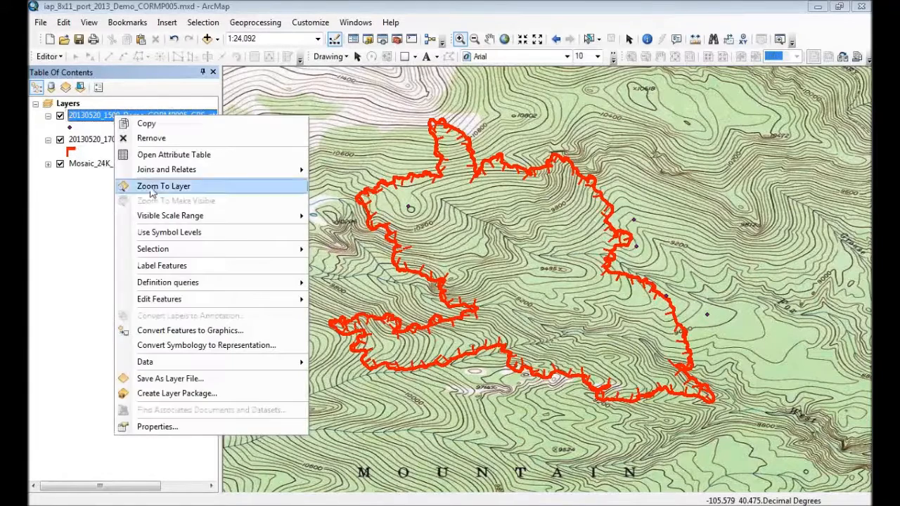
pyautogui.click(157, 152)
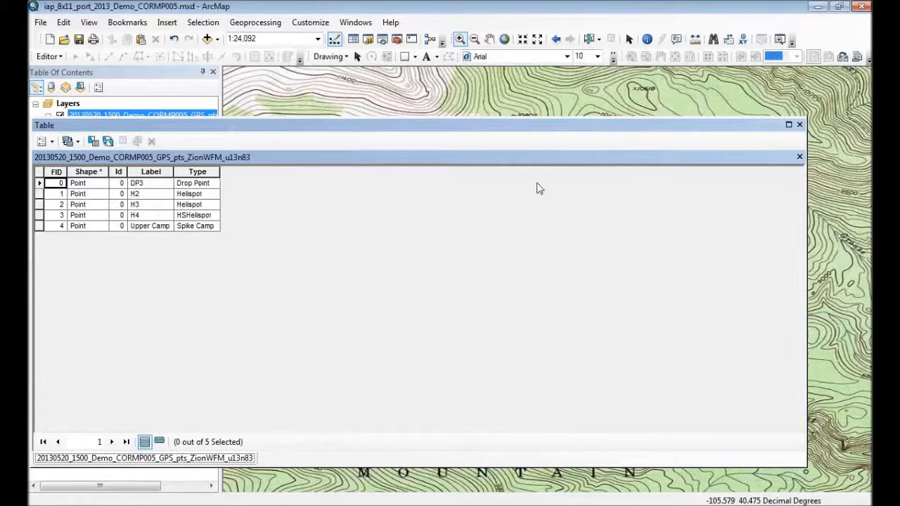
pyautogui.click(799, 125)
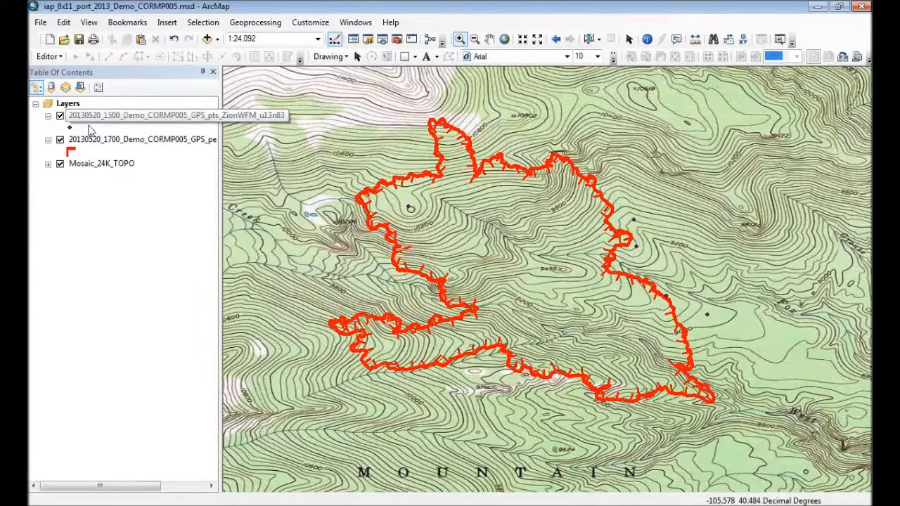
pyautogui.rightClick(89, 116)
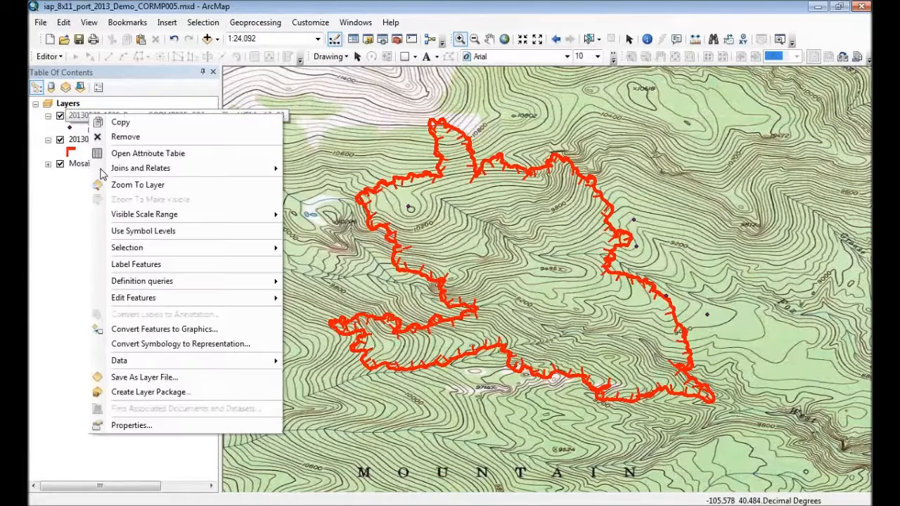
pyautogui.click(131, 425)
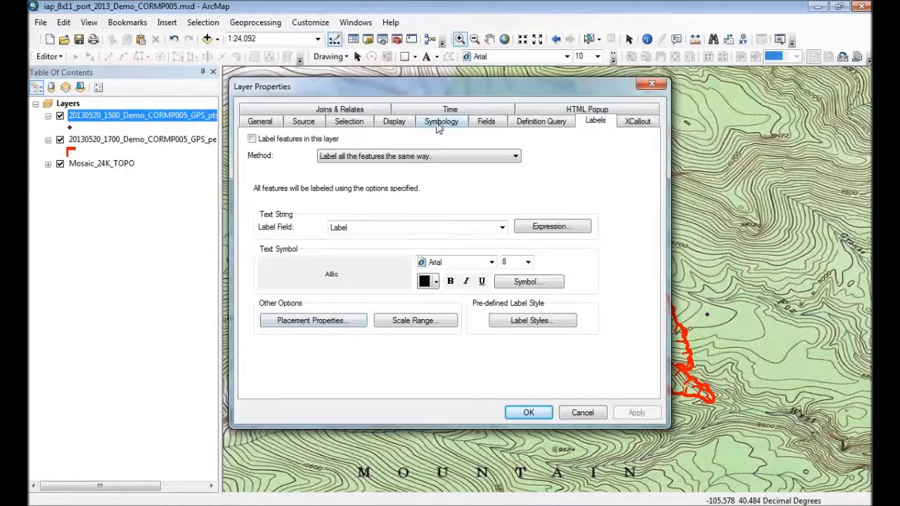
pyautogui.click(440, 122)
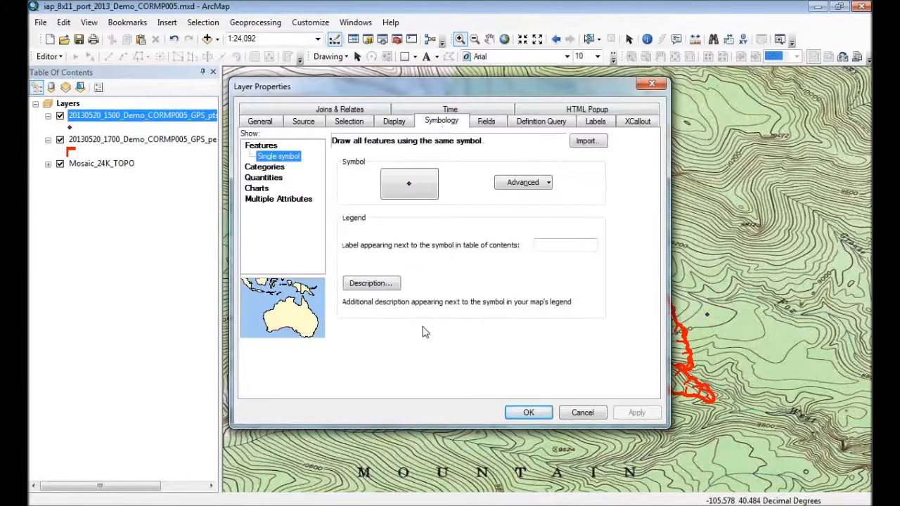
pyautogui.click(270, 169)
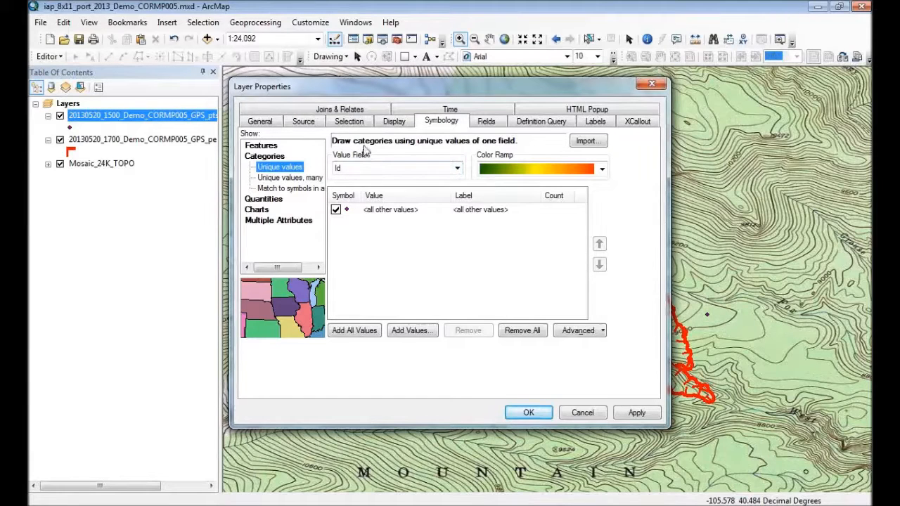
pyautogui.click(458, 169)
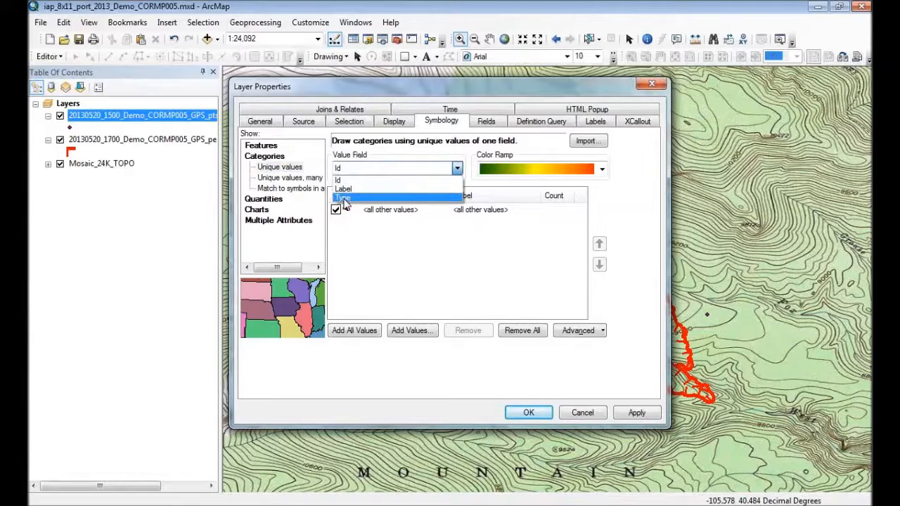
pyautogui.click(344, 201)
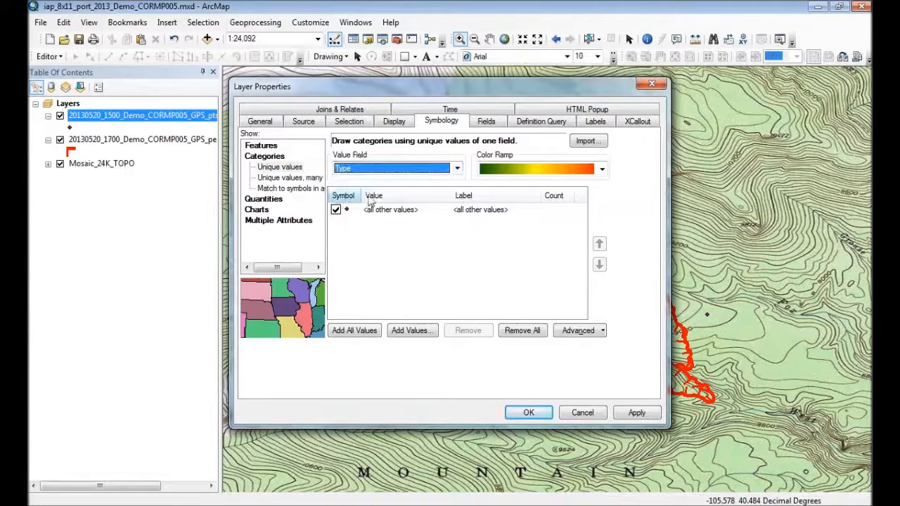
pyautogui.click(360, 330)
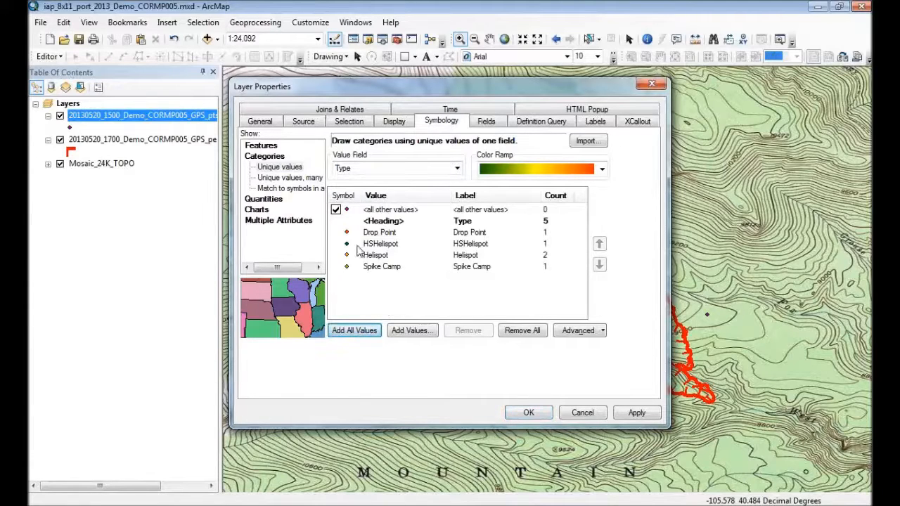
# Turn off the <all other values> category and remove the HSHelispot value from the GPS points symbology
pyautogui.click(336, 210)
pyautogui.click(336, 210)
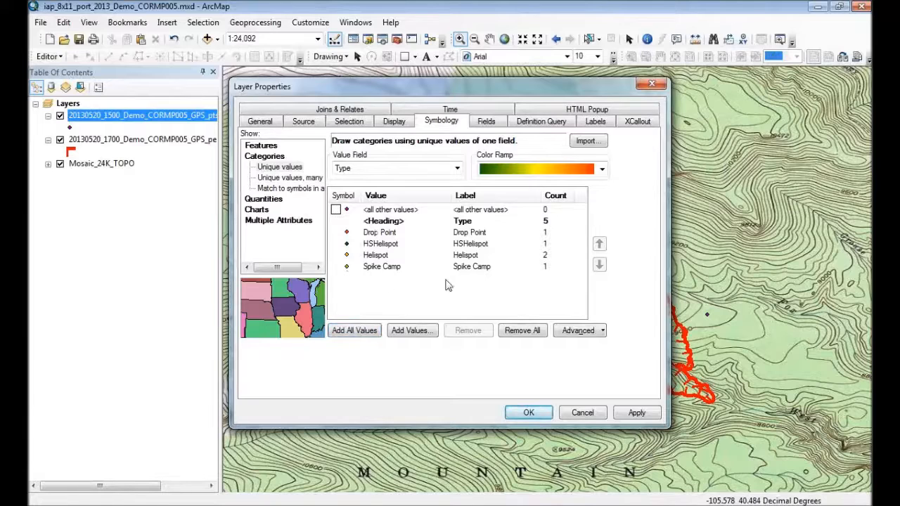
pyautogui.click(382, 246)
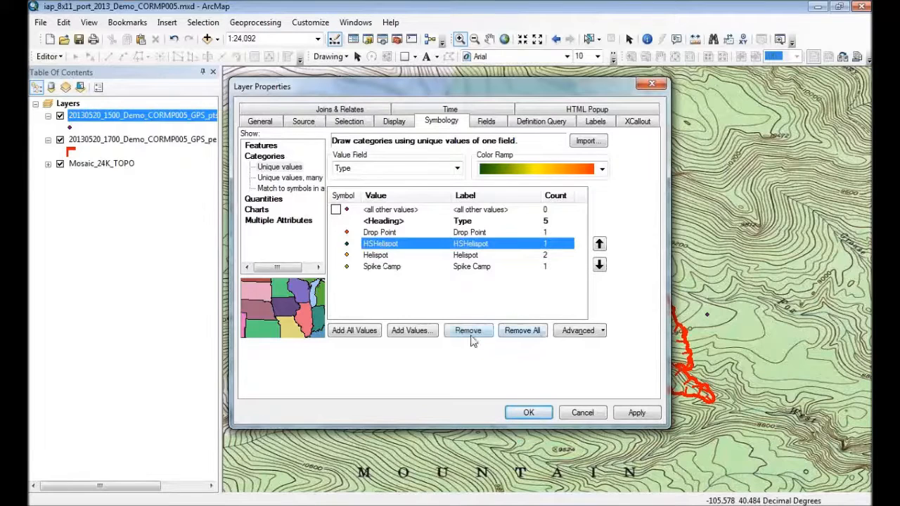
pyautogui.click(472, 337)
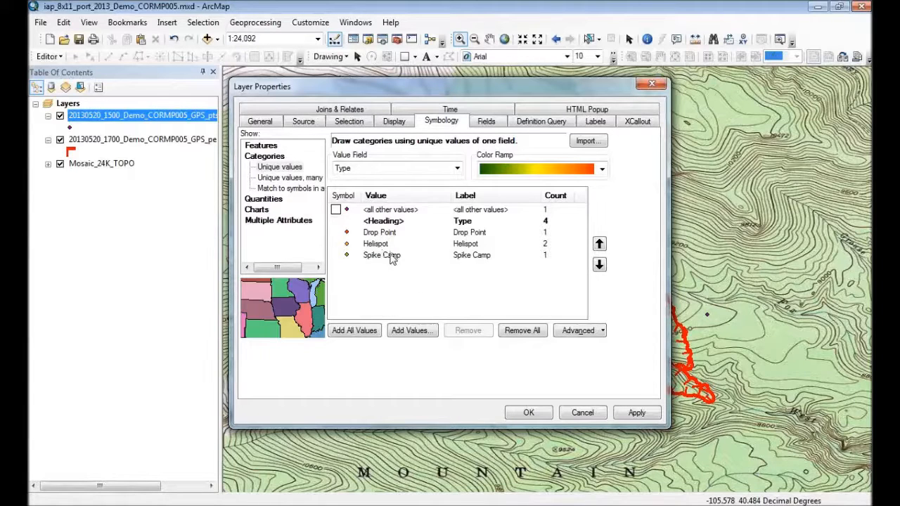
# Assign the NWCG Drop Point (proposed) marker symbol to the Drop Point category
pyautogui.doubleClick(346, 235)
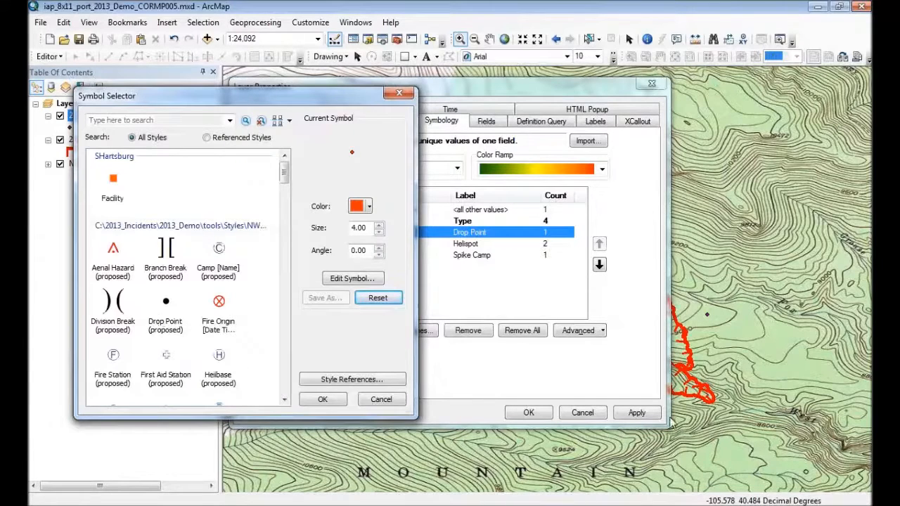
pyautogui.click(167, 304)
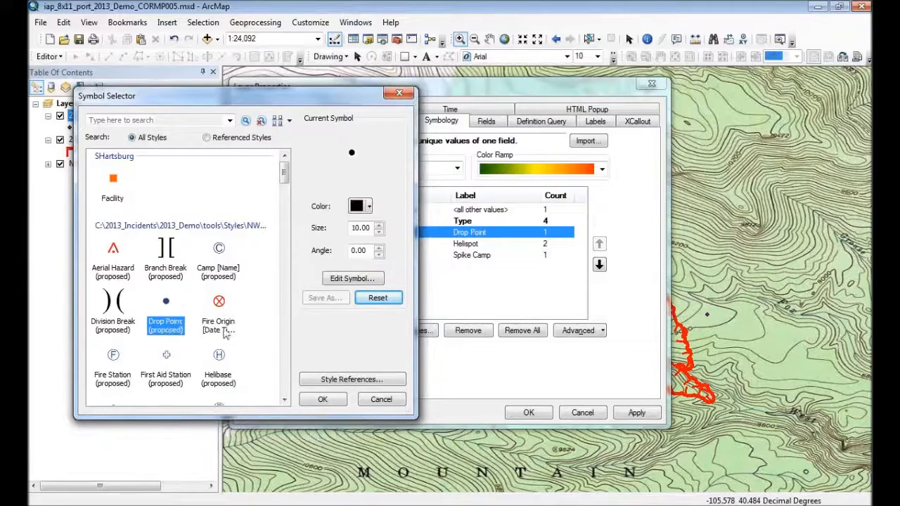
pyautogui.click(320, 399)
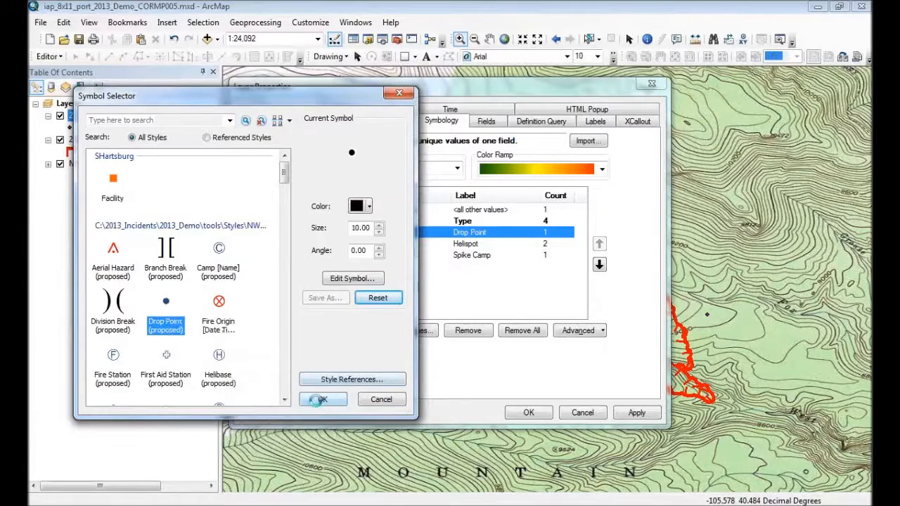
# Search the symbol styles for helispot and assign the NWCG Helispot [Location & Number] marker symbol to the Helispot category
pyautogui.doubleClick(345, 244)
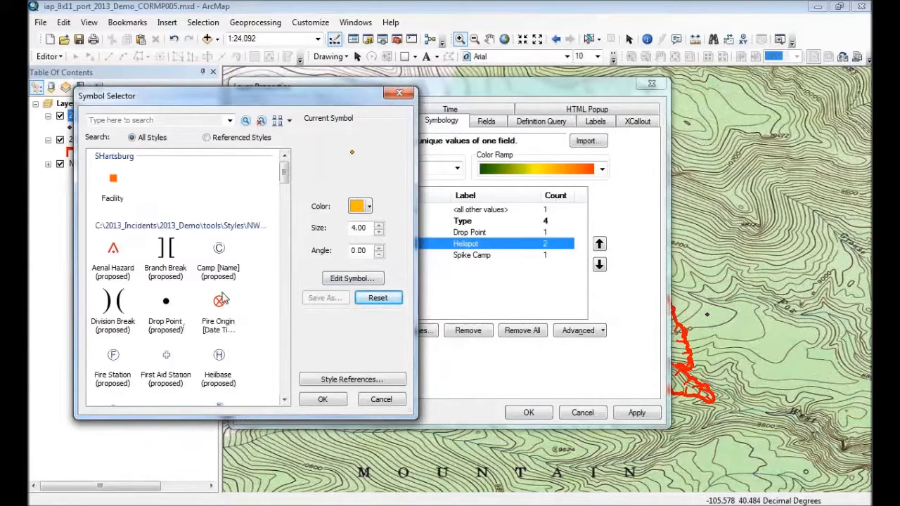
pyautogui.scroll(-1, 221, 298)
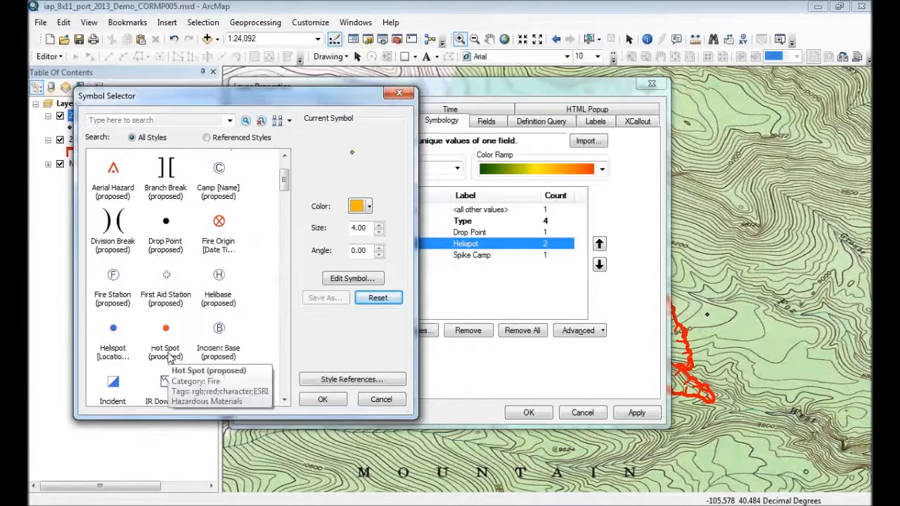
pyautogui.scroll(1, 148, 173)
pyautogui.click(140, 121)
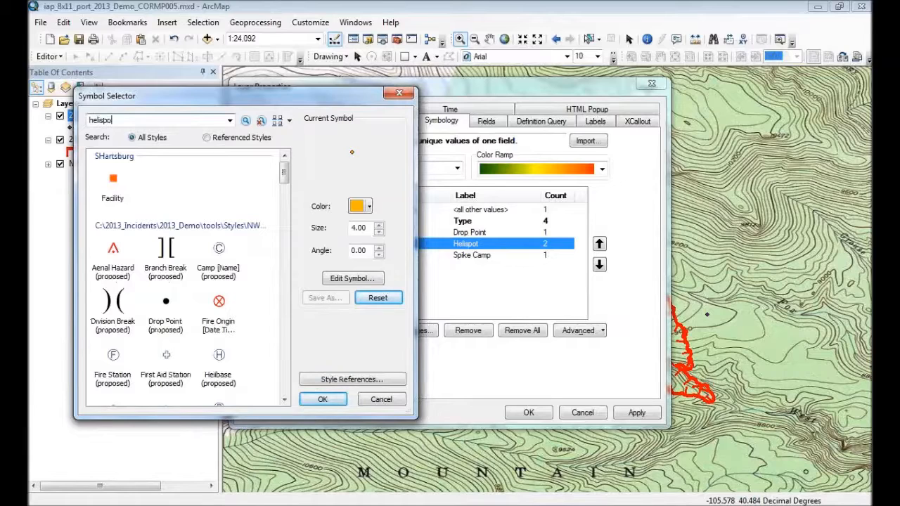
pyautogui.click(246, 120)
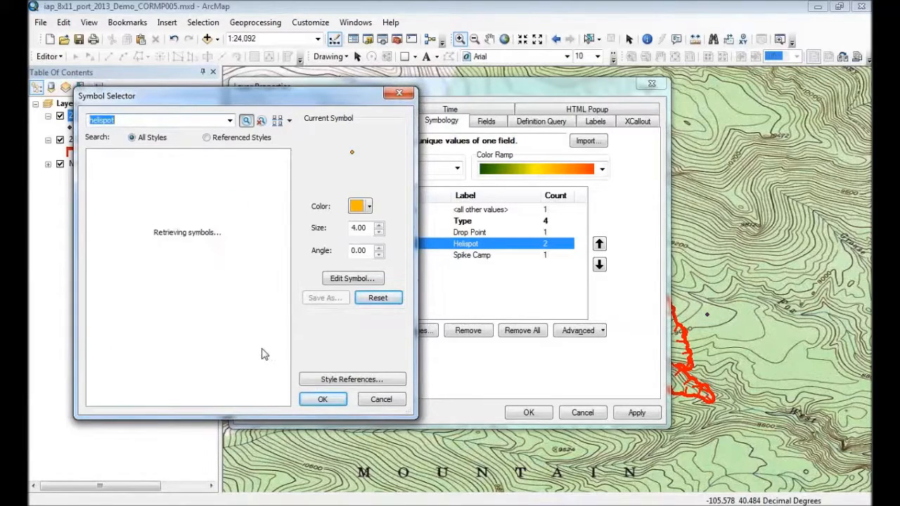
pyautogui.click(114, 252)
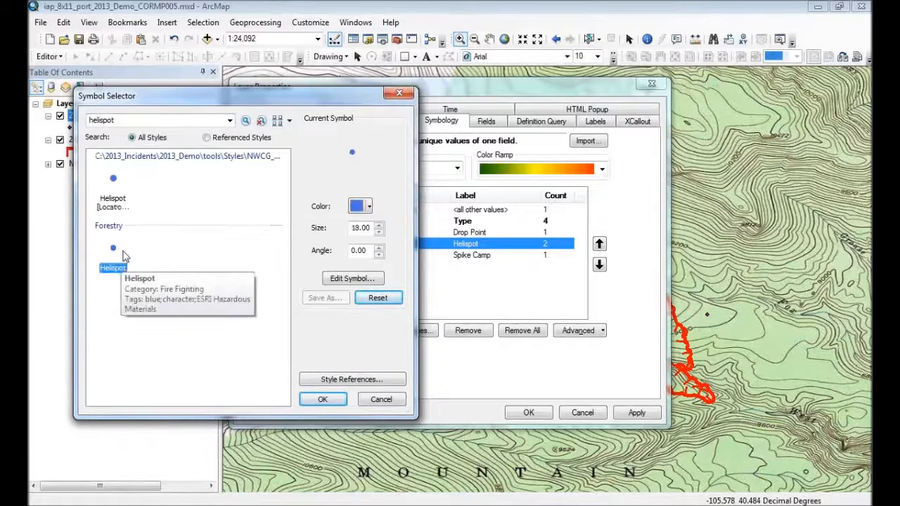
pyautogui.click(111, 181)
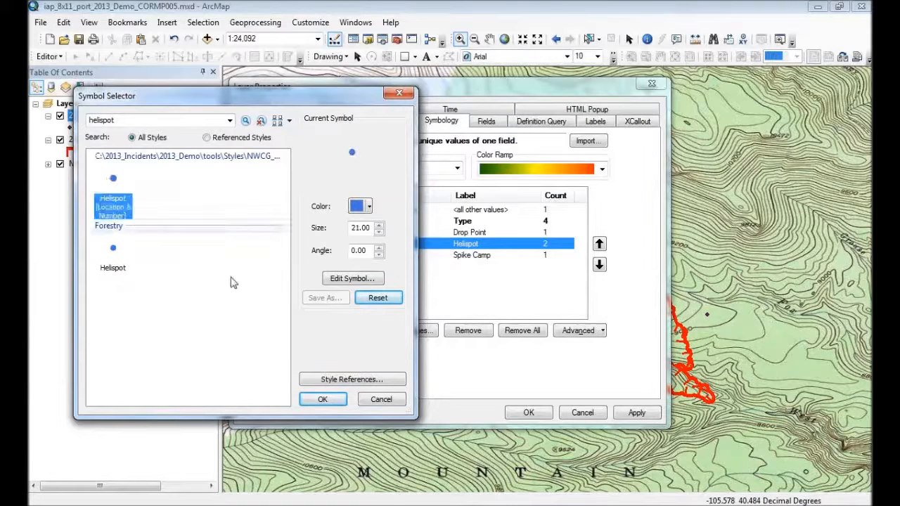
pyautogui.click(323, 399)
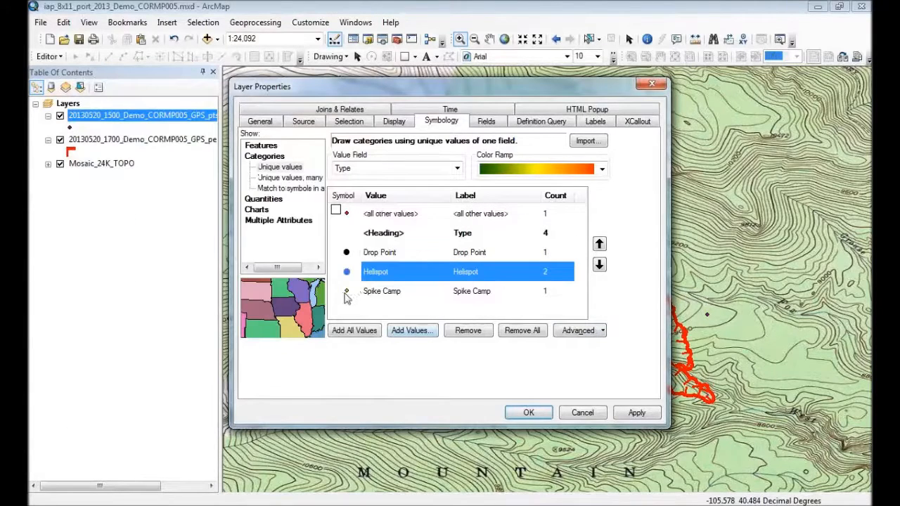
# Assign the NWCG Camp [Name] (proposed) marker symbol to the Spike Camp category and apply the GPS points symbology
pyautogui.doubleClick(346, 291)
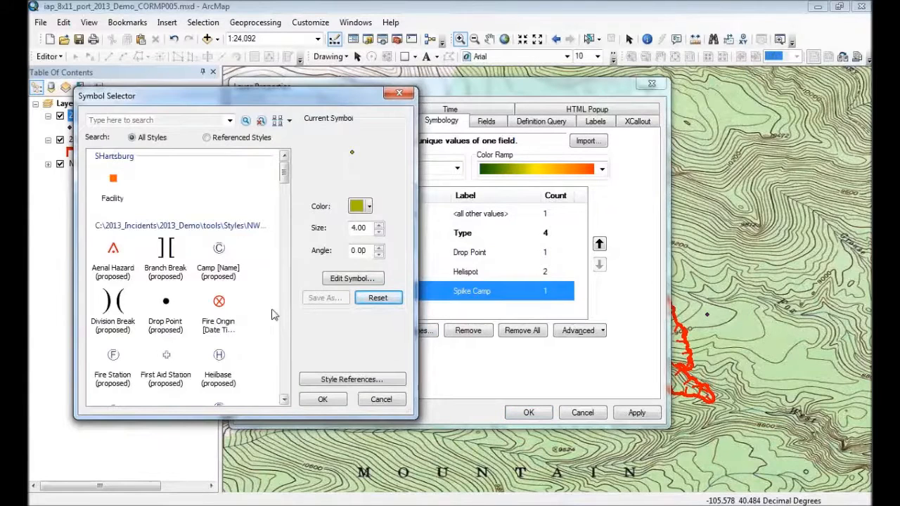
pyautogui.moveTo(285, 176)
pyautogui.mouseDown()
pyautogui.moveTo(285, 228)
pyautogui.moveTo(286, 184)
pyautogui.mouseUp()
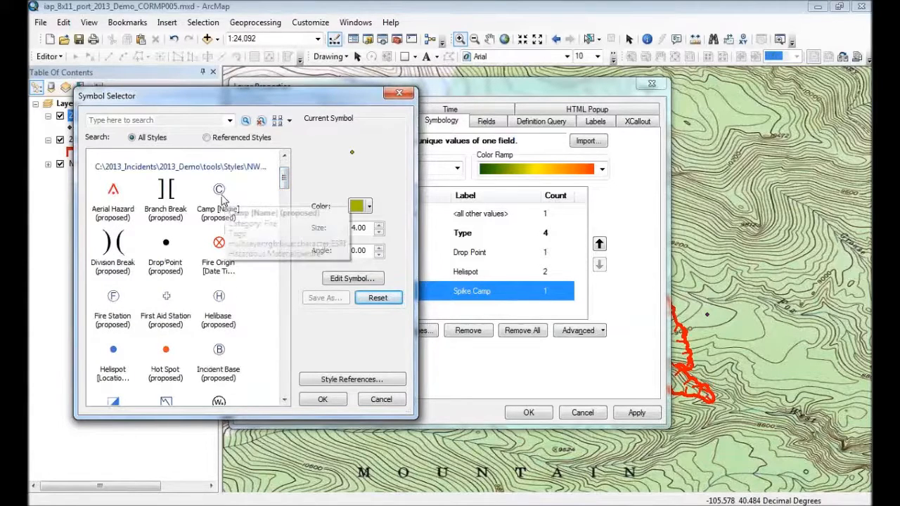
pyautogui.click(223, 203)
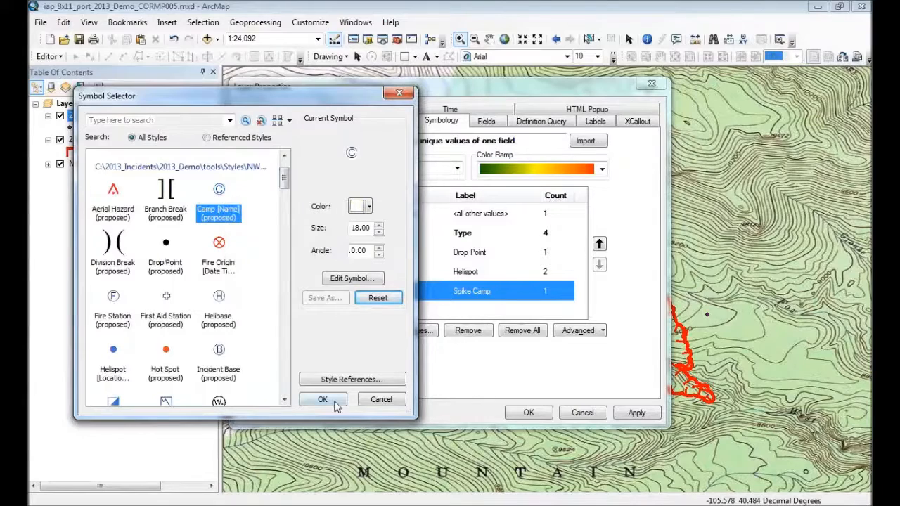
pyautogui.click(336, 406)
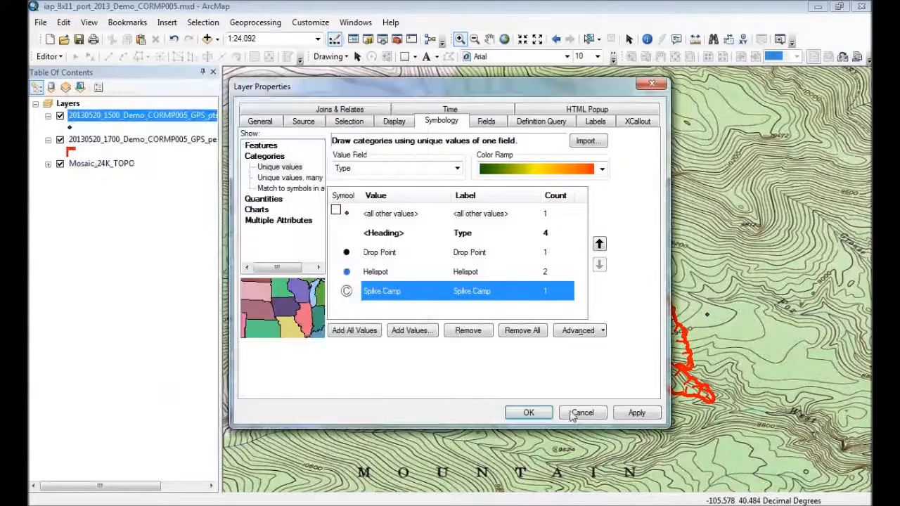
pyautogui.click(528, 413)
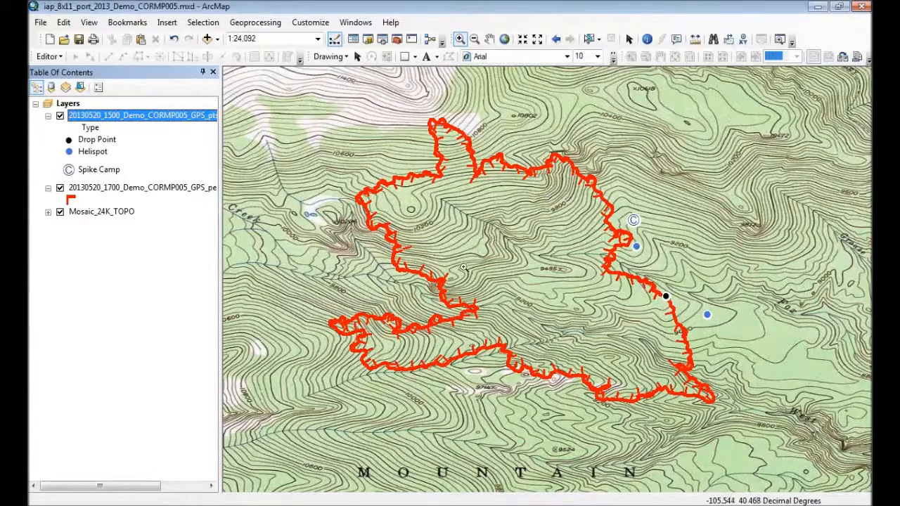
# Turn on labels for the GPS points layer and set the label text to bold, size 10
pyautogui.rightClick(125, 118)
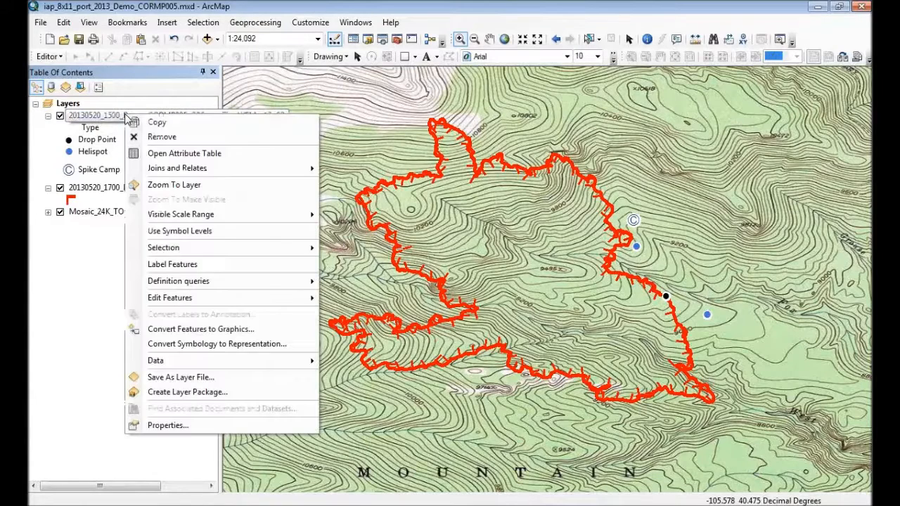
pyautogui.click(139, 269)
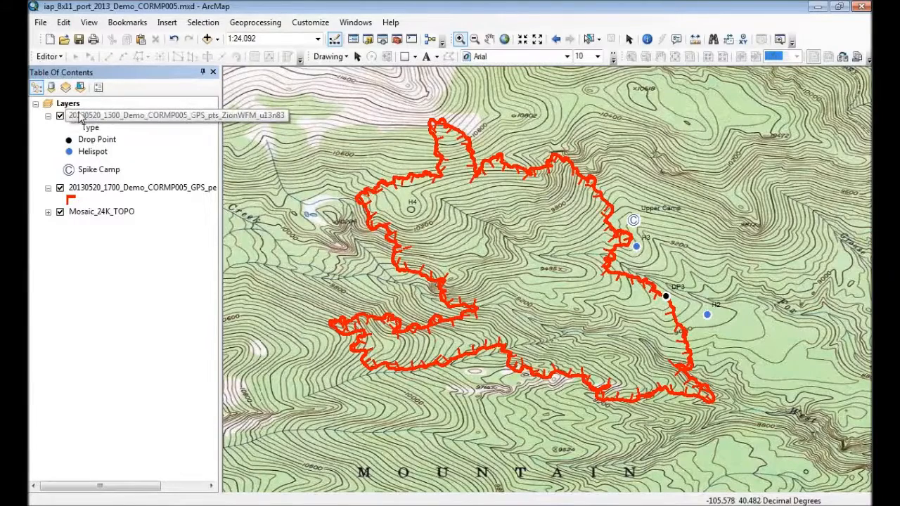
pyautogui.rightClick(81, 120)
pyautogui.click(107, 424)
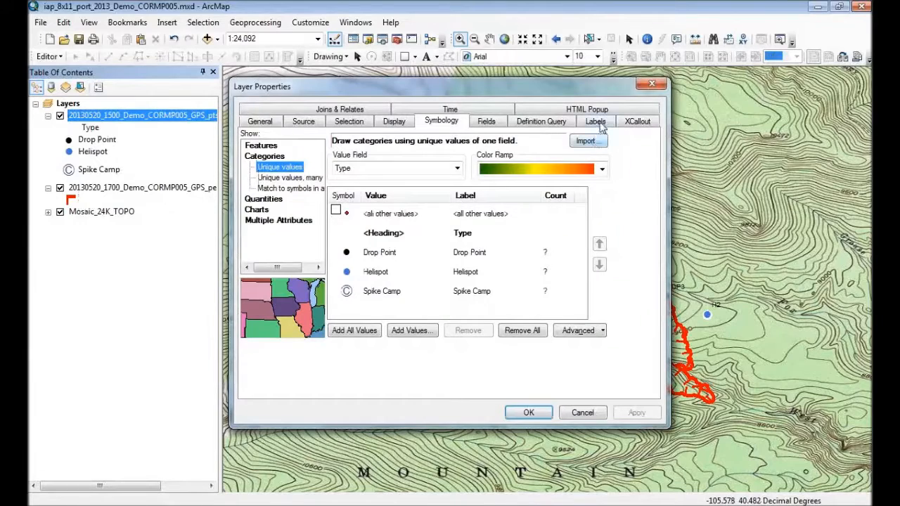
pyautogui.click(598, 122)
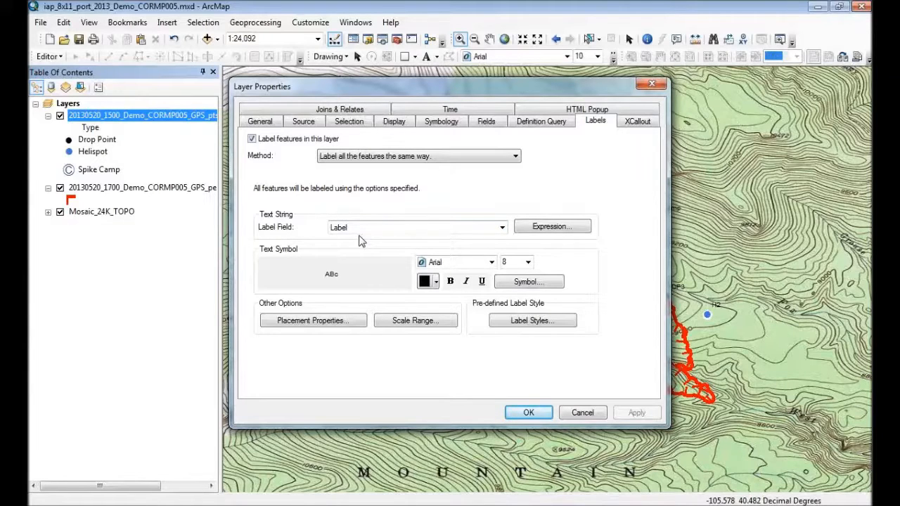
pyautogui.click(528, 262)
pyautogui.click(511, 293)
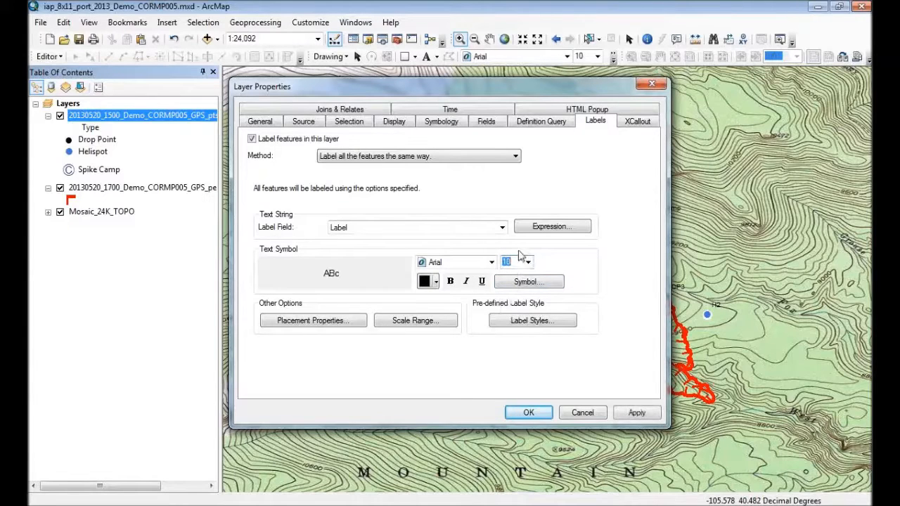
pyautogui.click(450, 281)
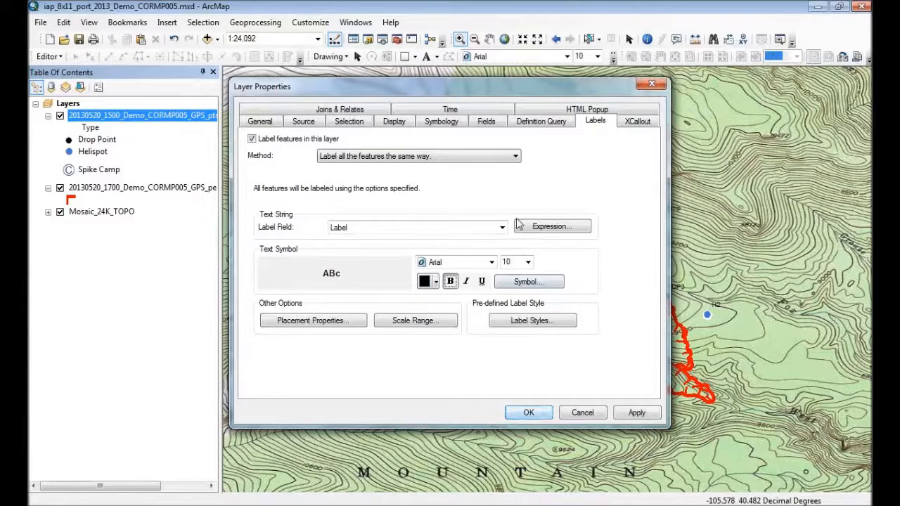
pyautogui.click(520, 412)
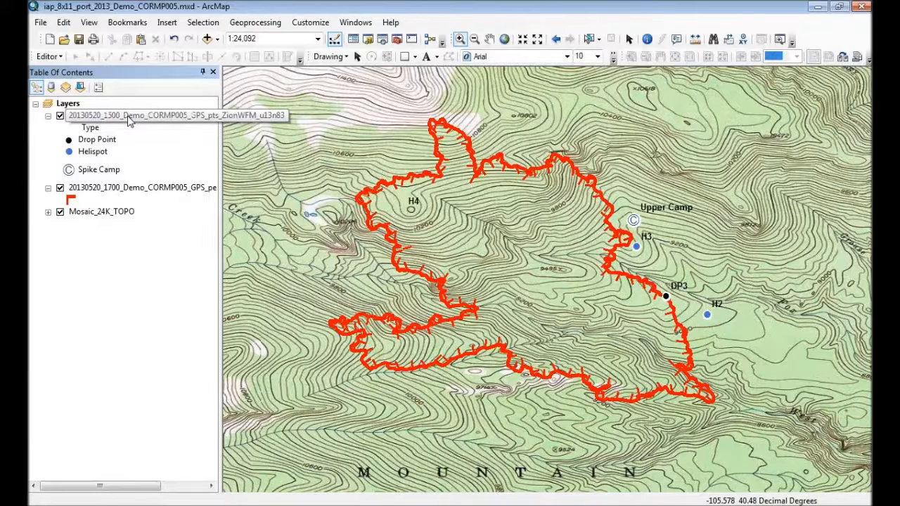
# Switch the map to Layout View and display the page at 100%
pyautogui.click(140, 115)
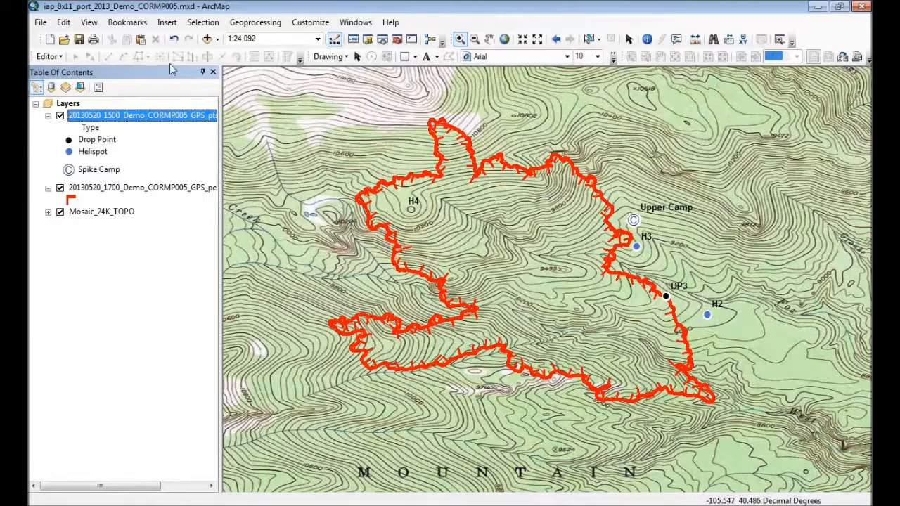
pyautogui.click(89, 22)
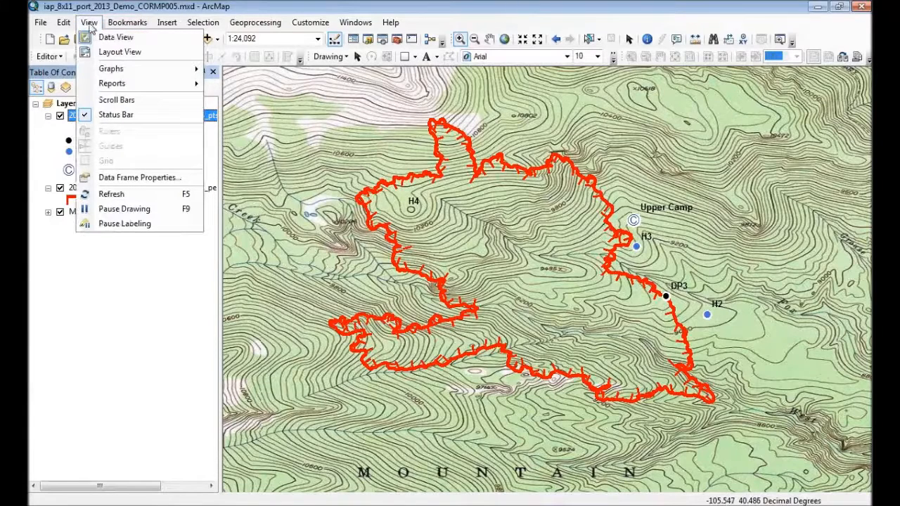
pyautogui.click(118, 55)
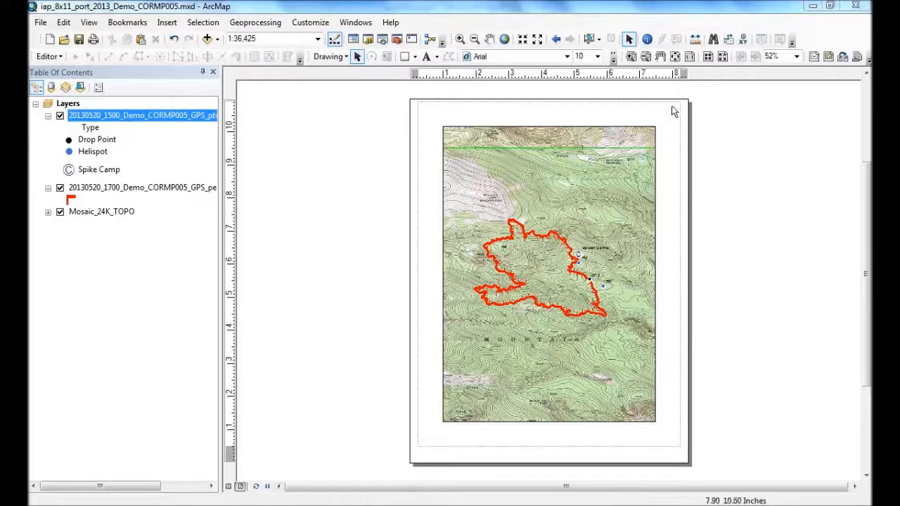
pyautogui.click(690, 57)
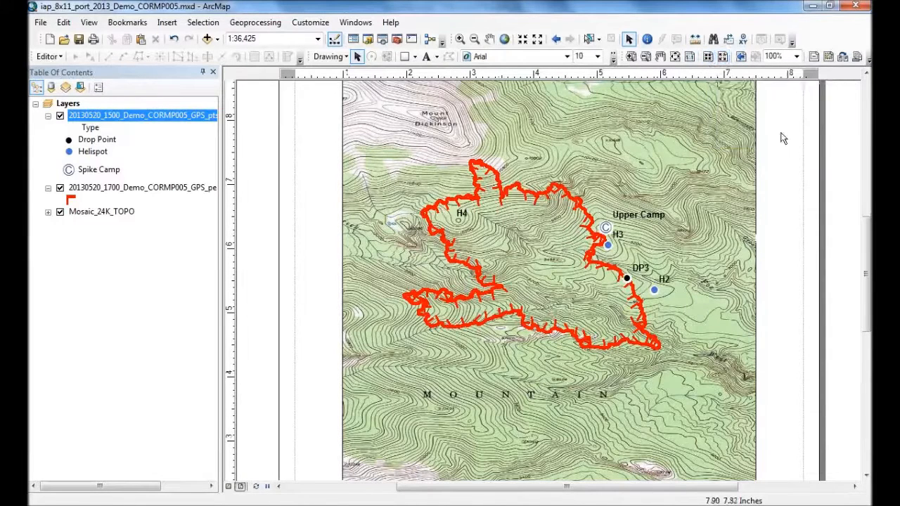
# Change the page layout to the IAP_8x11_port_RegularLegend.mxd template from the 2013_Demo incident's tools\Templates folder
pyautogui.click(843, 59)
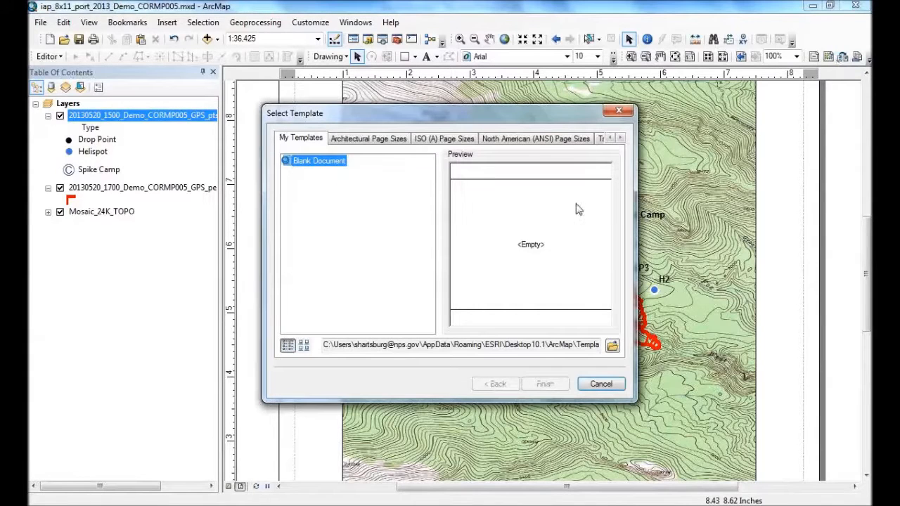
pyautogui.click(613, 346)
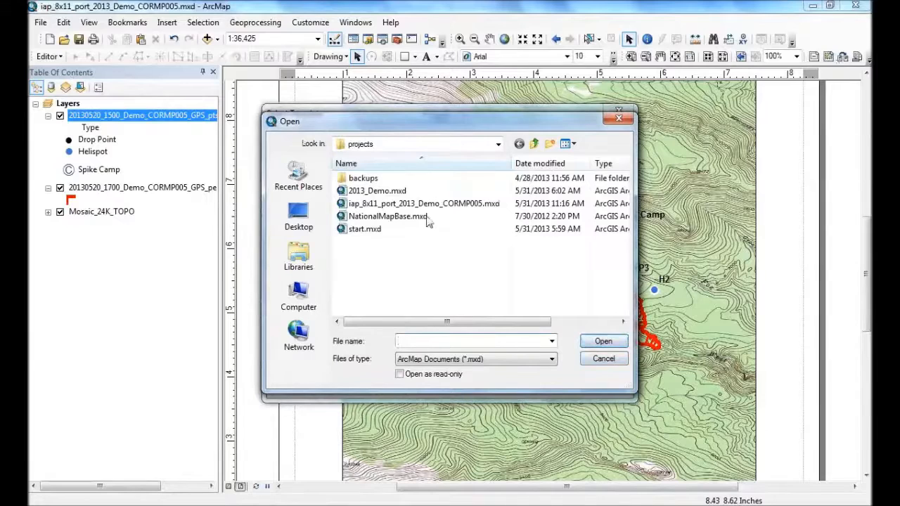
pyautogui.click(536, 144)
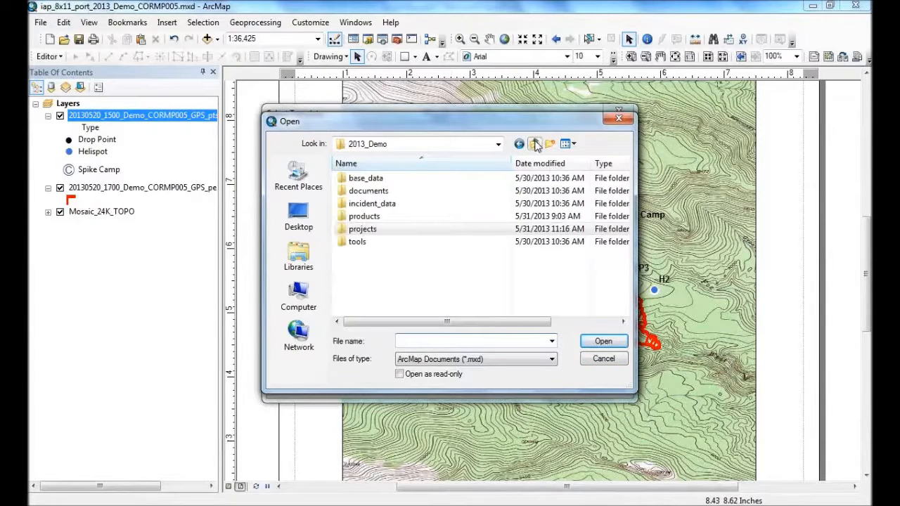
pyautogui.doubleClick(364, 243)
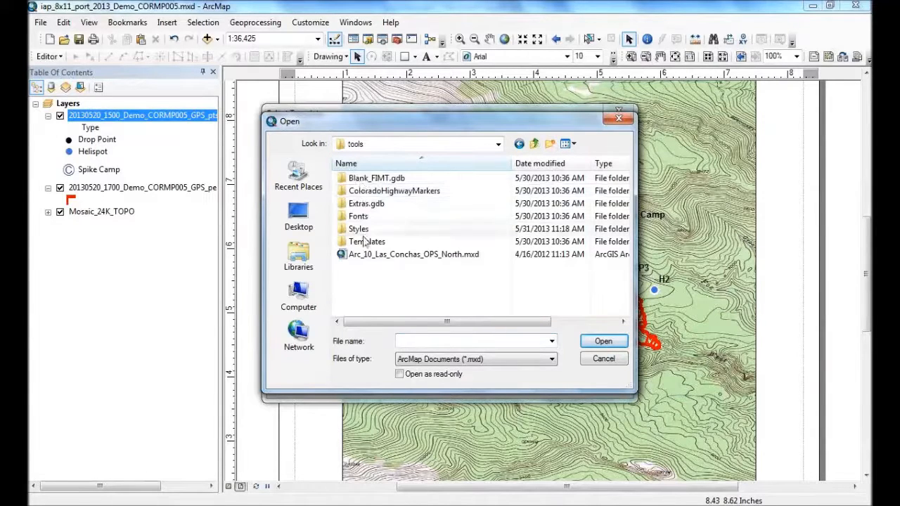
pyautogui.doubleClick(362, 242)
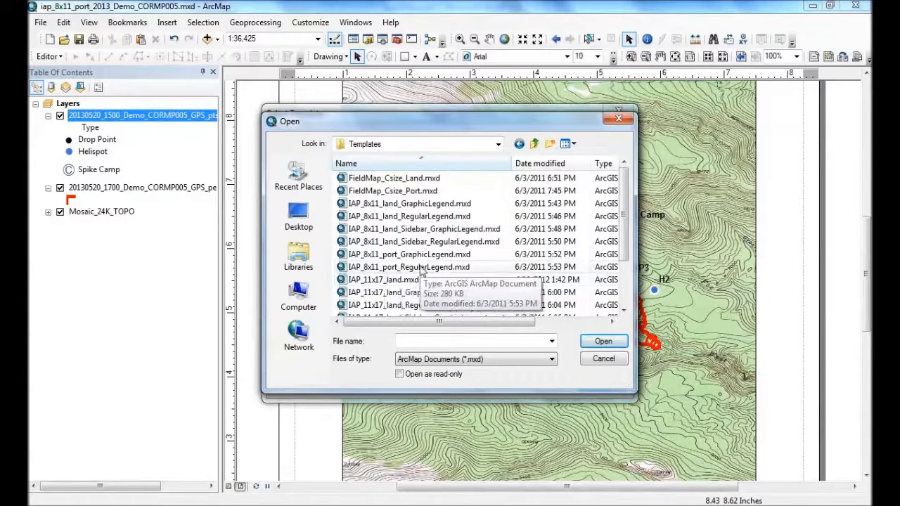
pyautogui.click(424, 270)
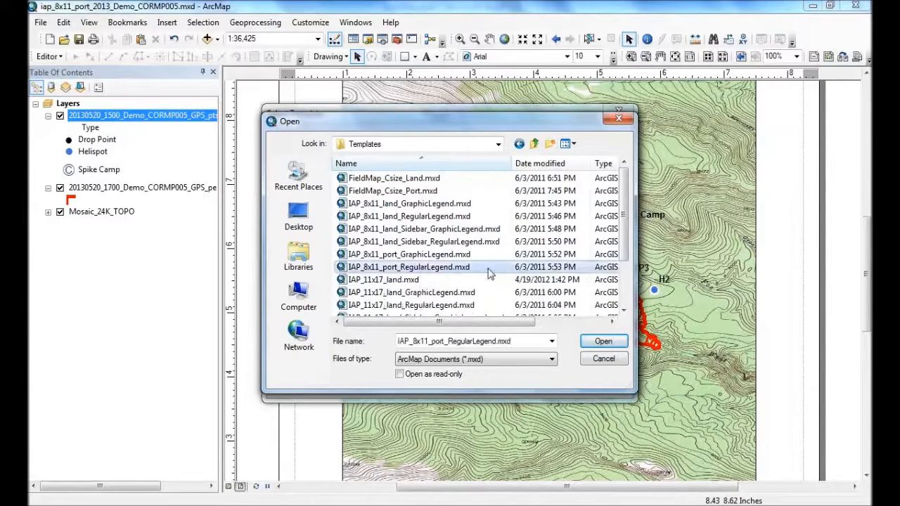
pyautogui.click(603, 341)
pyautogui.press('Return')
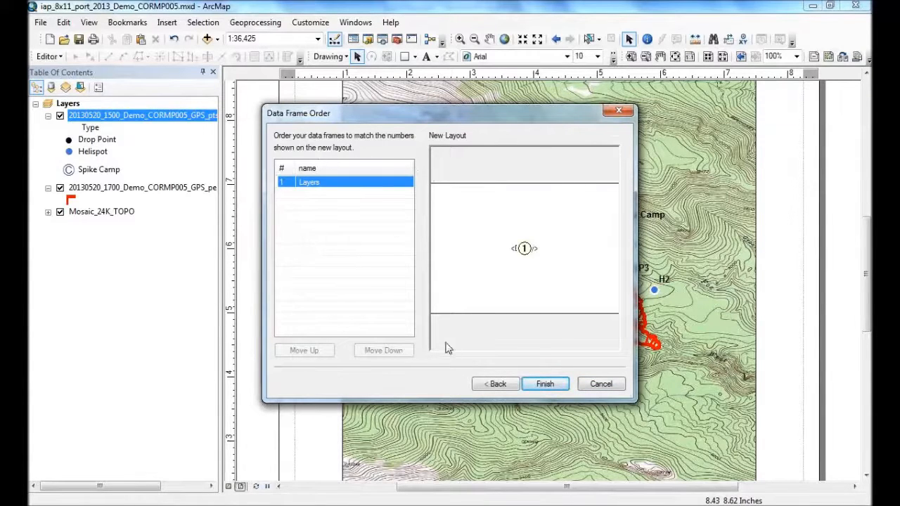
pyautogui.click(554, 385)
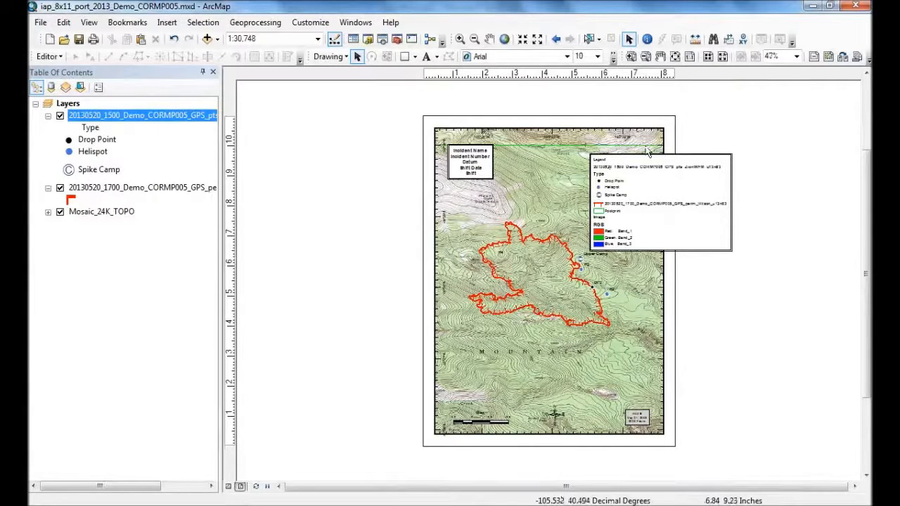
# Examine the layout's title block, legend, scale bar, north arrow and name/date box at 100%
pyautogui.click(691, 58)
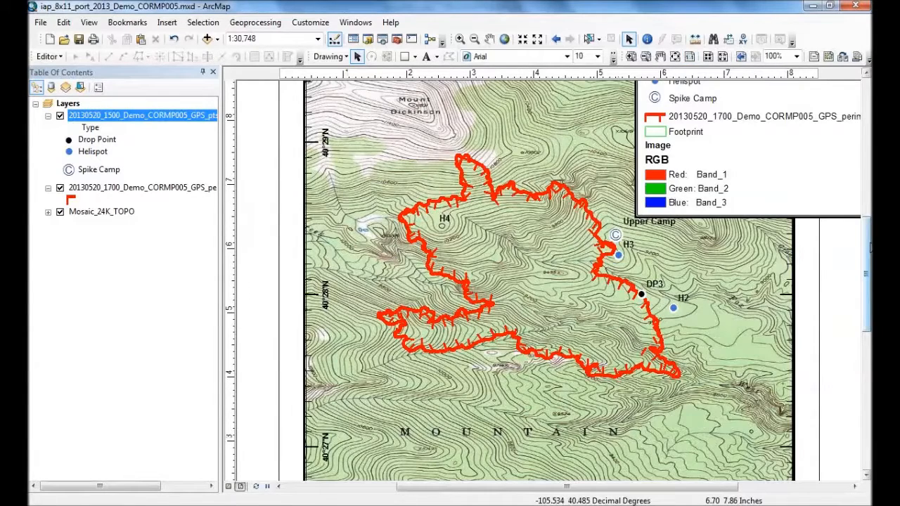
pyautogui.moveTo(869, 248); pyautogui.dragTo(870, 294)
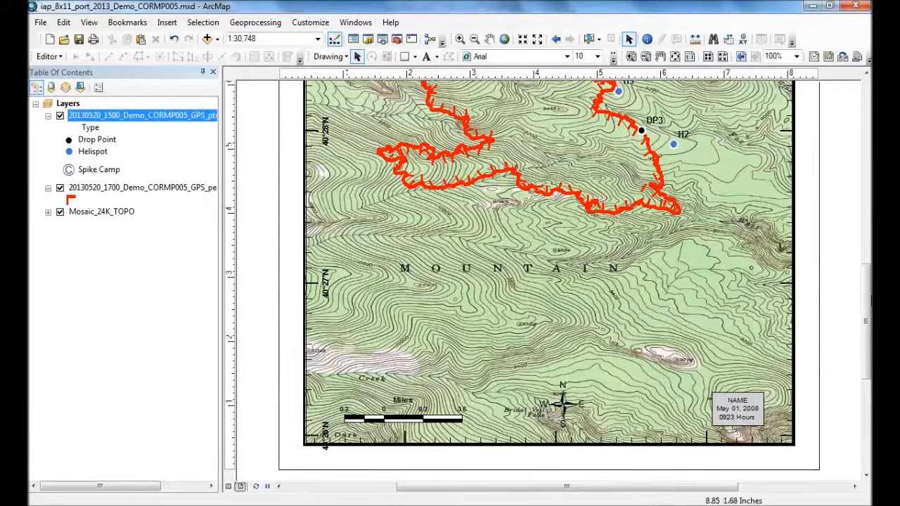
pyautogui.click(660, 57)
pyautogui.moveTo(533, 150); pyautogui.dragTo(538, 395)
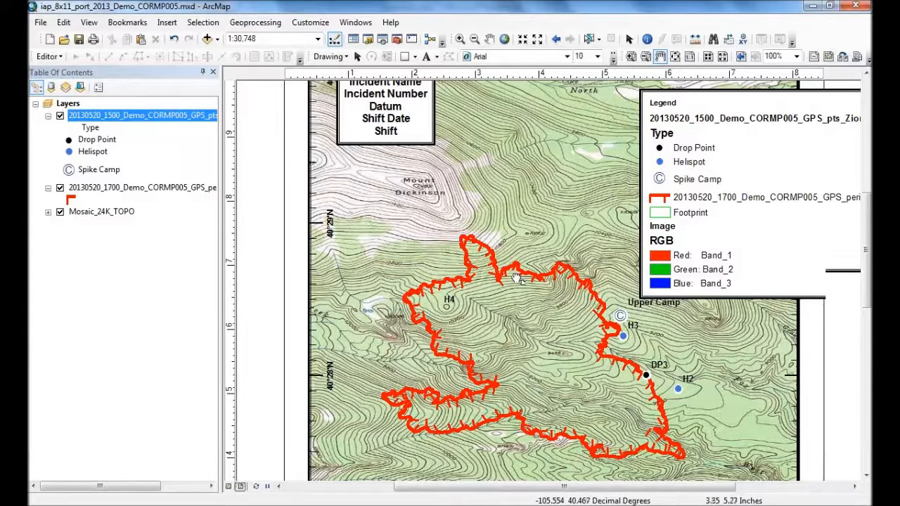
pyautogui.moveTo(563, 443); pyautogui.dragTo(481, 118)
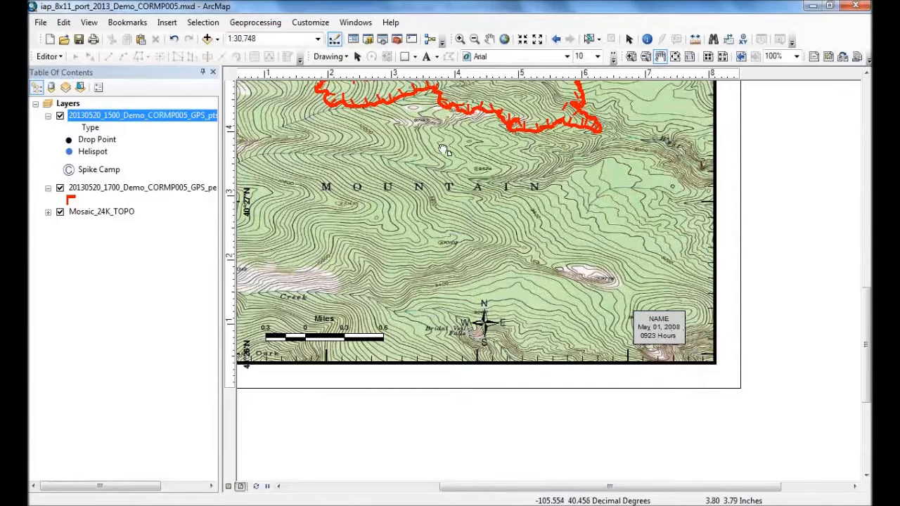
# Replace the incident name with Demo and the incident number with 005 in the layout's title block
pyautogui.moveTo(443, 150); pyautogui.dragTo(519, 313)
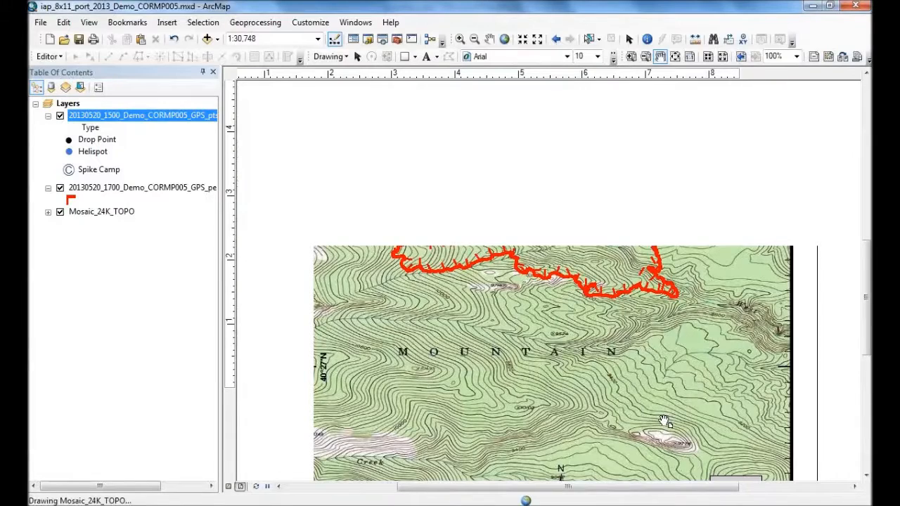
pyautogui.moveTo(493, 185); pyautogui.dragTo(520, 361)
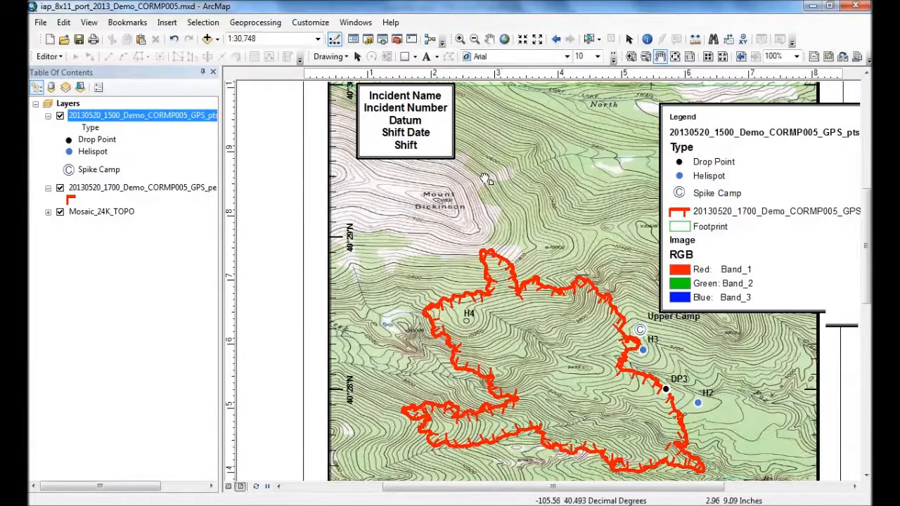
pyautogui.moveTo(486, 178); pyautogui.dragTo(475, 230)
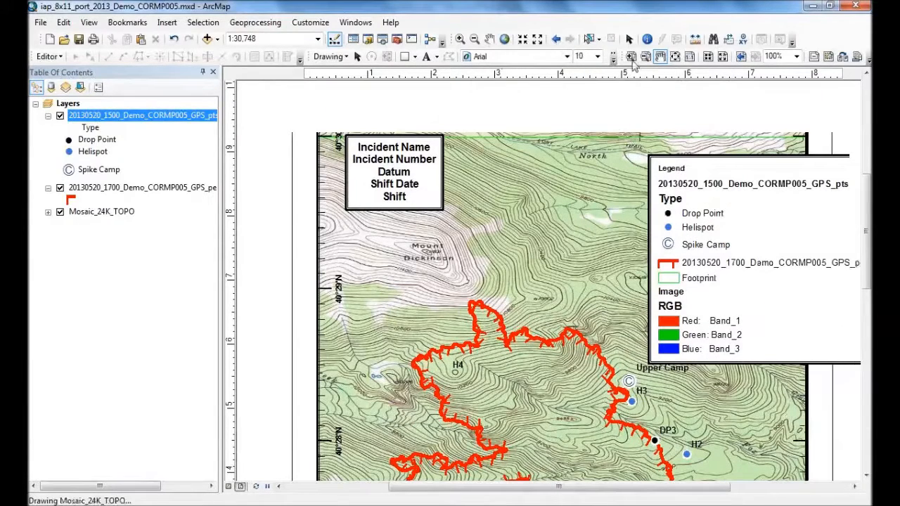
pyautogui.click(629, 40)
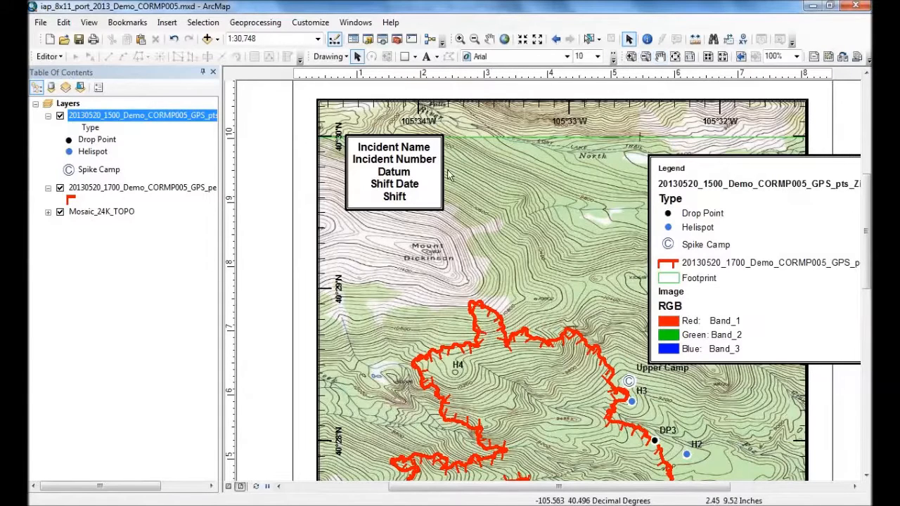
pyautogui.doubleClick(408, 170)
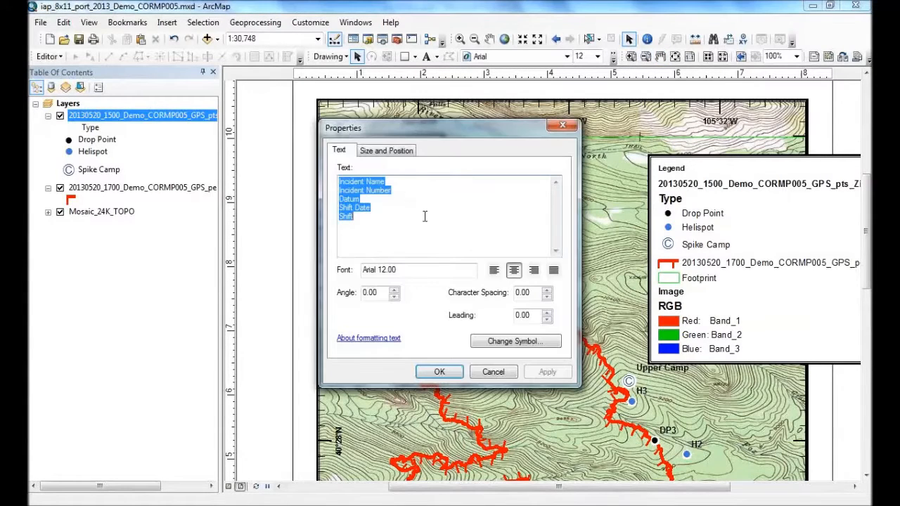
pyautogui.click(386, 183)
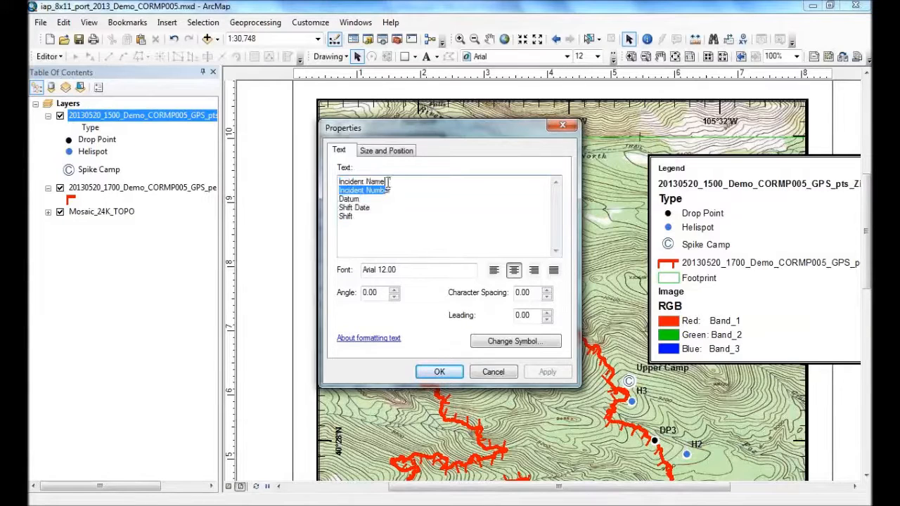
pyautogui.moveTo(385, 181); pyautogui.dragTo(342, 181)
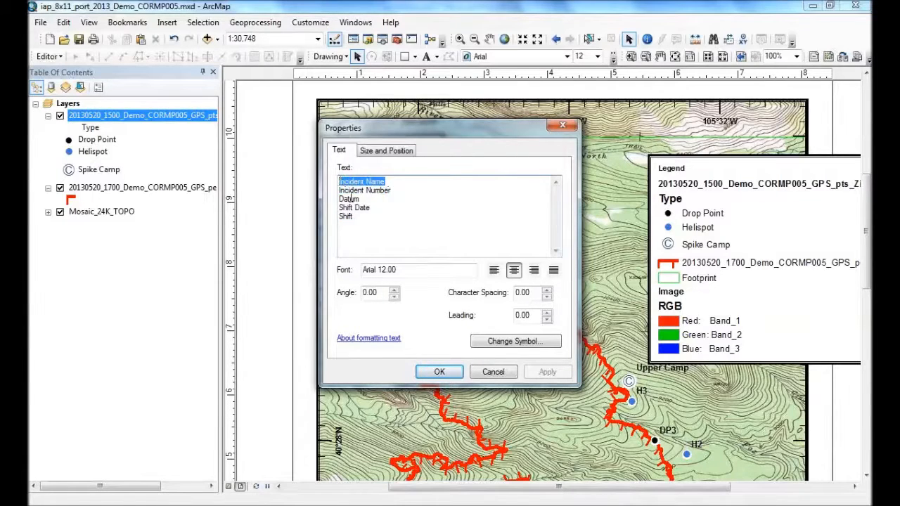
pyautogui.write('Demo')
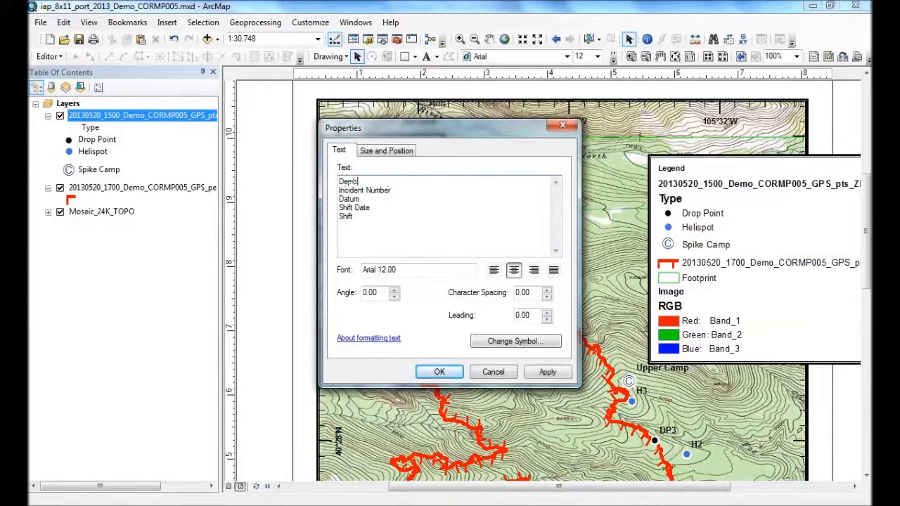
pyautogui.moveTo(392, 191); pyautogui.dragTo(327, 187)
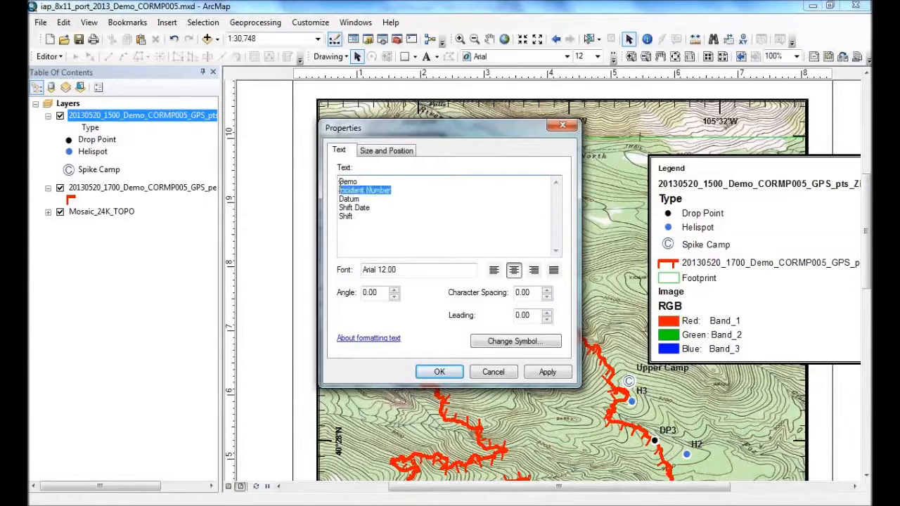
pyautogui.write('005')
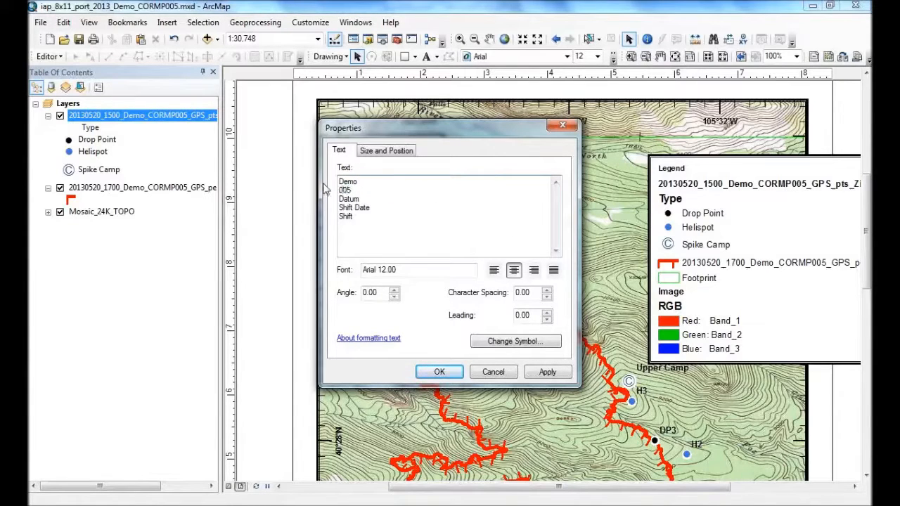
# Complete the title block with NAD 83, June 1, 2013 and Day, and move it against the map frame's left border
pyautogui.doubleClick(341, 200)
pyautogui.write('NAD 83')
pyautogui.moveTo(369, 207); pyautogui.dragTo(341, 207)
pyautogui.write('M')
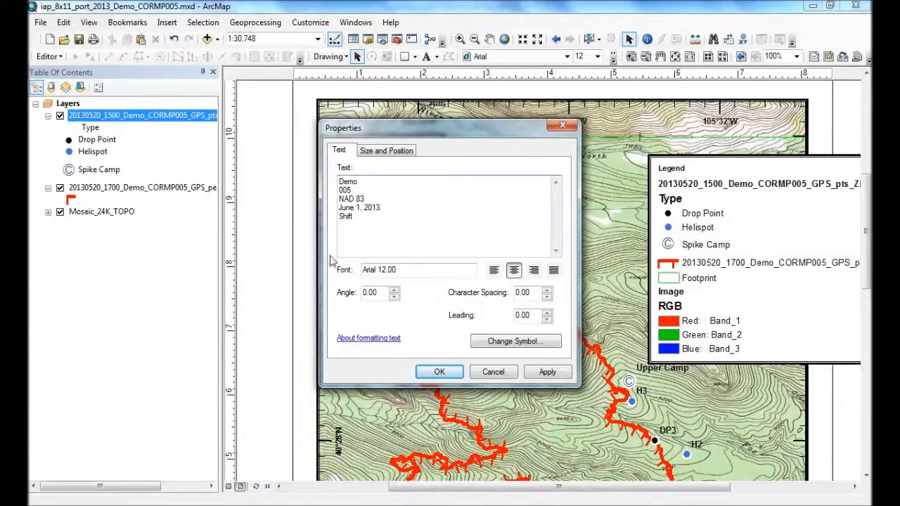
pyautogui.moveTo(356, 217); pyautogui.dragTo(338, 218)
pyautogui.write('Day')
pyautogui.click(449, 371)
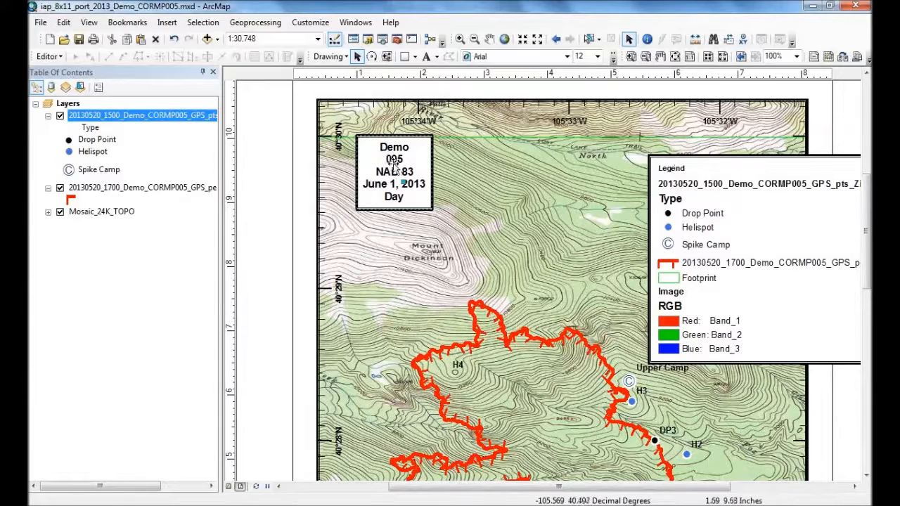
pyautogui.moveTo(392, 163); pyautogui.dragTo(363, 181)
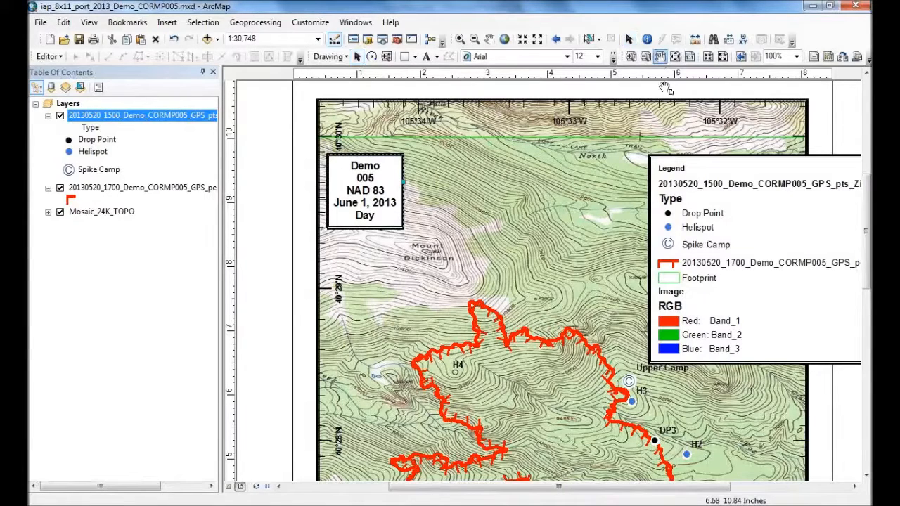
# Update the name/date box with the map author's full name, the date May 31, 2013 and the time 1127 Hours
pyautogui.click(661, 57)
pyautogui.moveTo(521, 325); pyautogui.dragTo(507, 114)
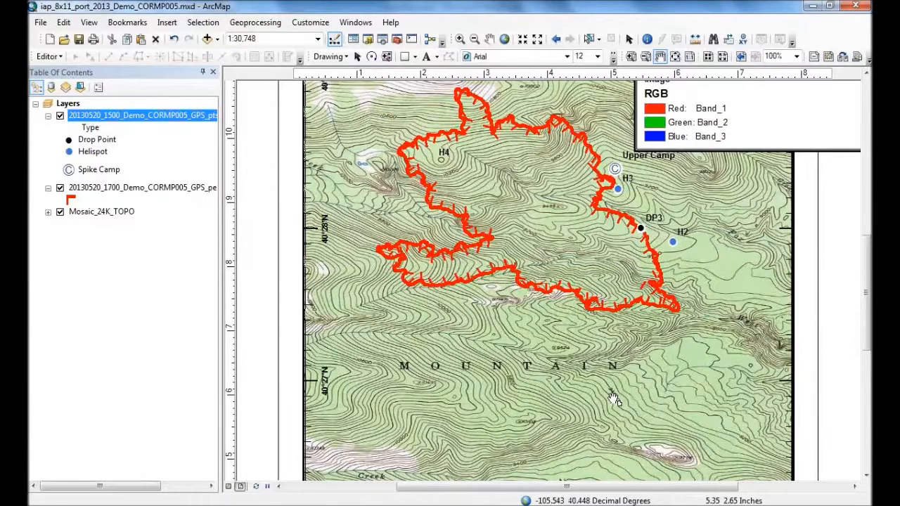
pyautogui.moveTo(614, 399); pyautogui.dragTo(614, 311)
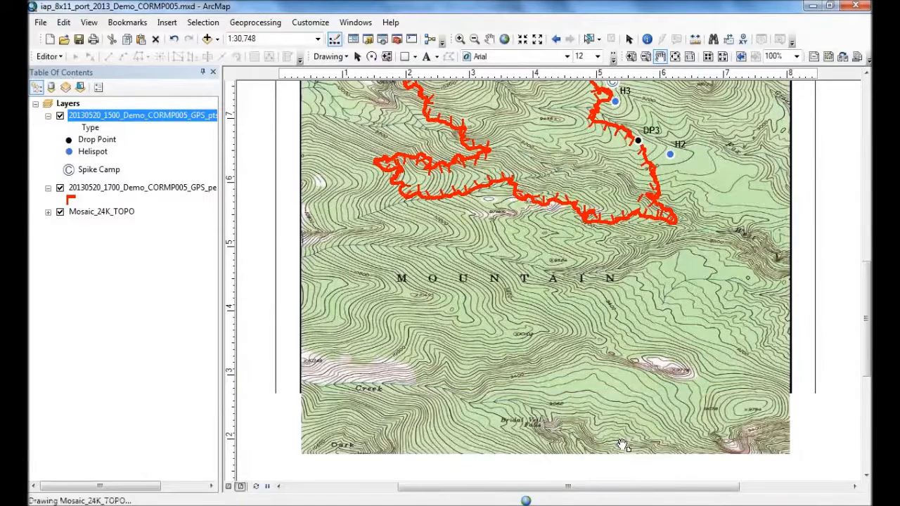
pyautogui.click(629, 39)
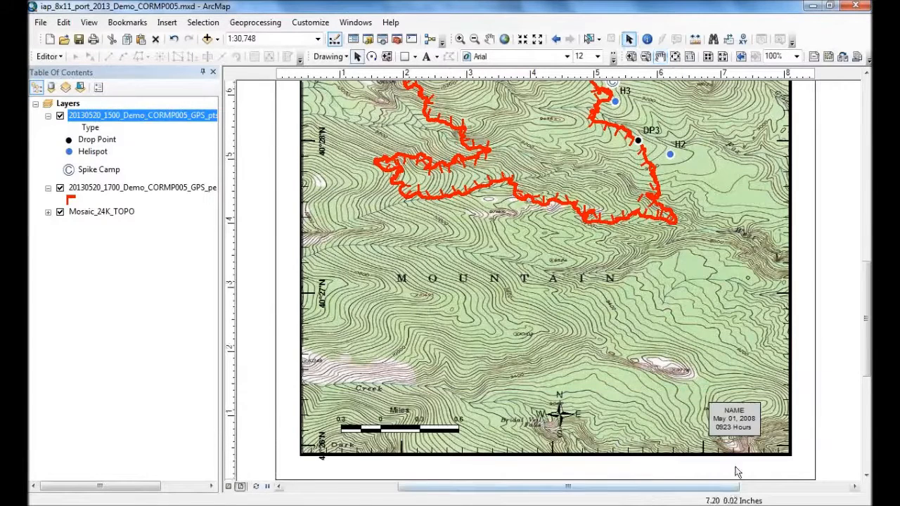
pyautogui.click(734, 419)
pyautogui.doubleClick(734, 419)
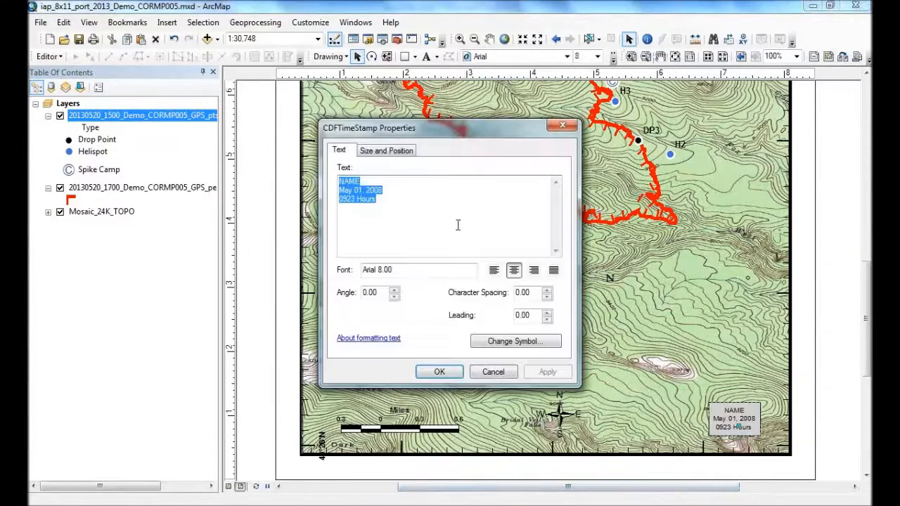
pyautogui.doubleClick(370, 180)
pyautogui.write('Sarah Hartsburg')
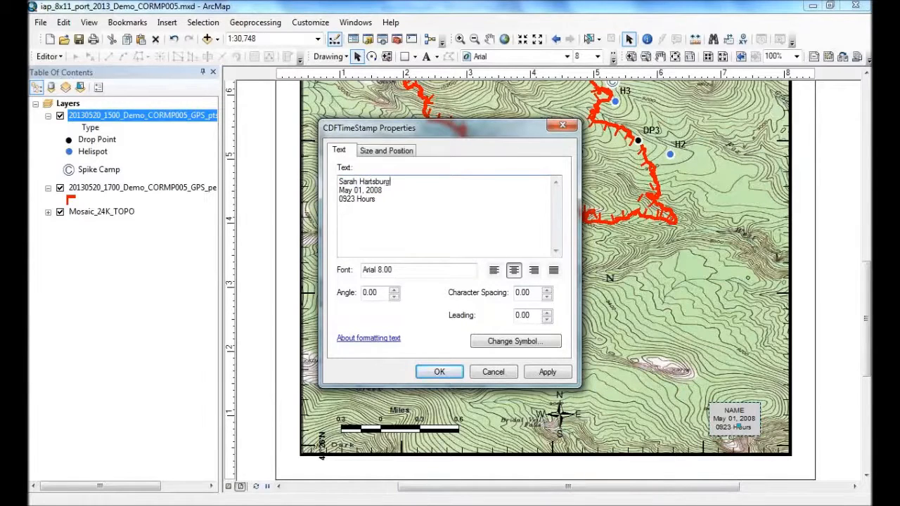
pyautogui.moveTo(374, 190); pyautogui.dragTo(360, 181)
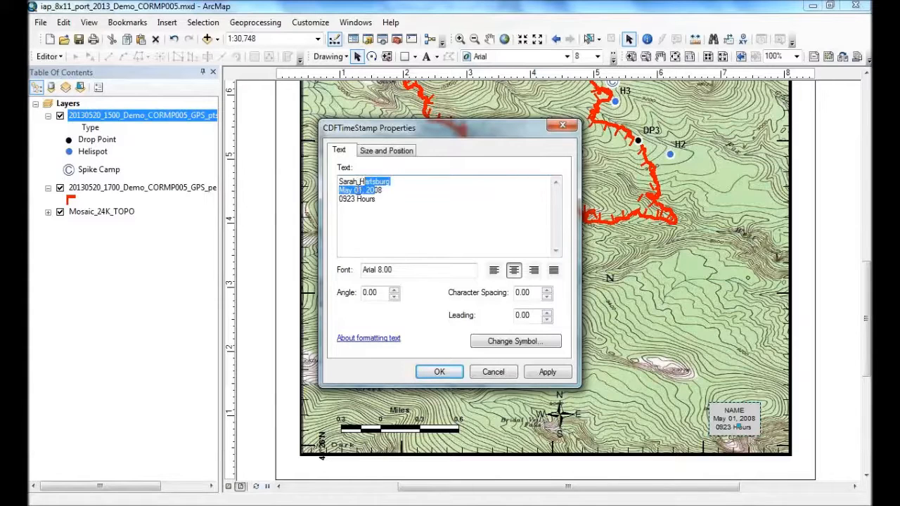
pyautogui.click(355, 190)
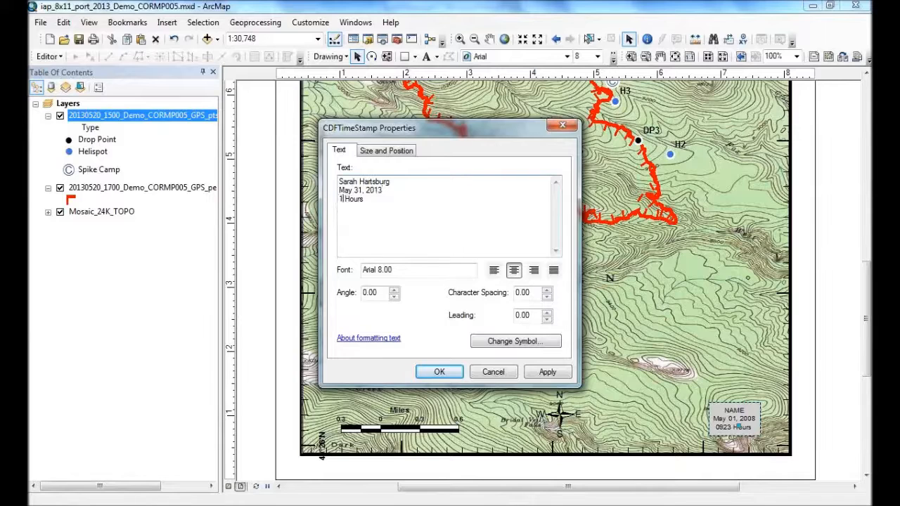
pyautogui.click(440, 372)
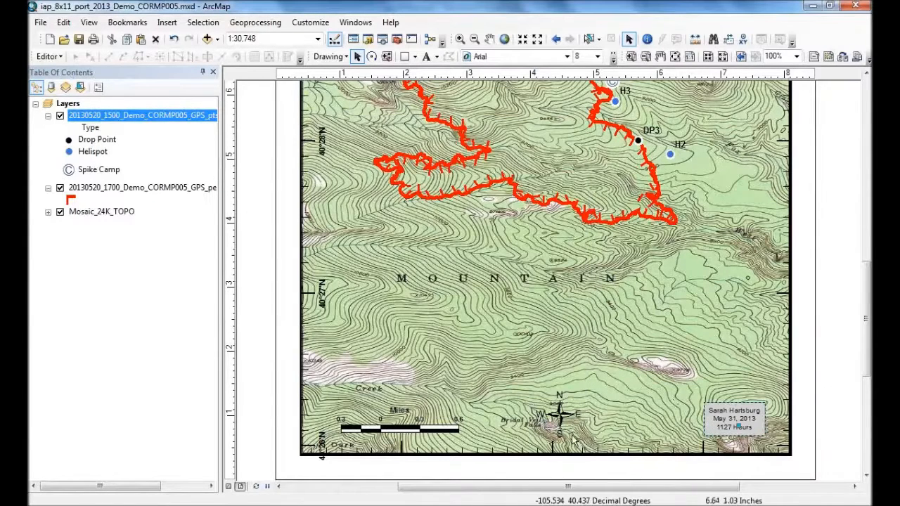
# Shorten the scale bar so its divisions are 0.25 miles and it ends at 0.5 miles
pyautogui.click(410, 432)
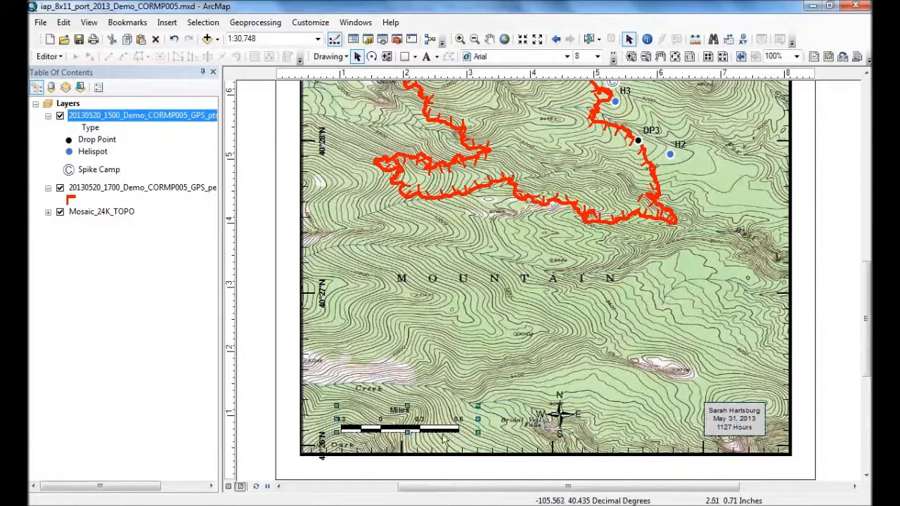
pyautogui.moveTo(478, 420); pyautogui.dragTo(461, 419)
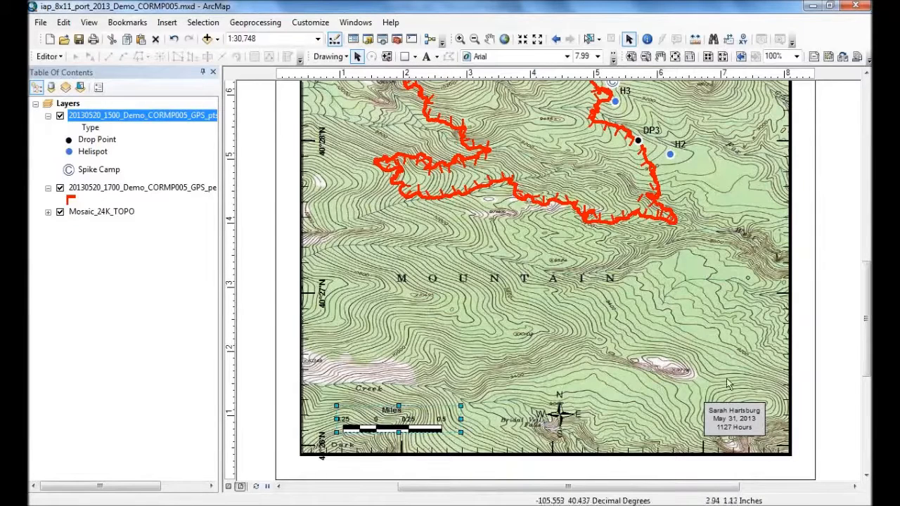
pyautogui.click(779, 211)
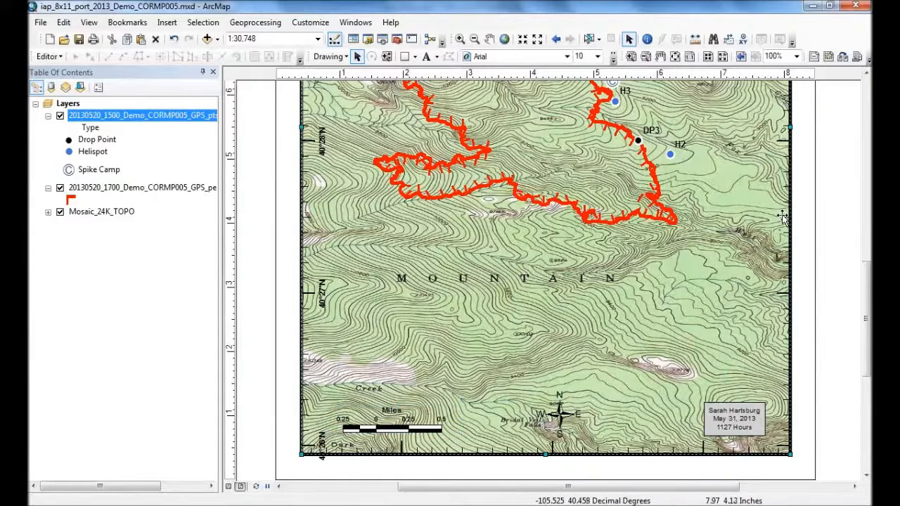
# Remove the topo mosaic's Boundary, Footprint and Image items from the legend and apply the change
pyautogui.click(661, 58)
pyautogui.moveTo(559, 155); pyautogui.dragTo(553, 361)
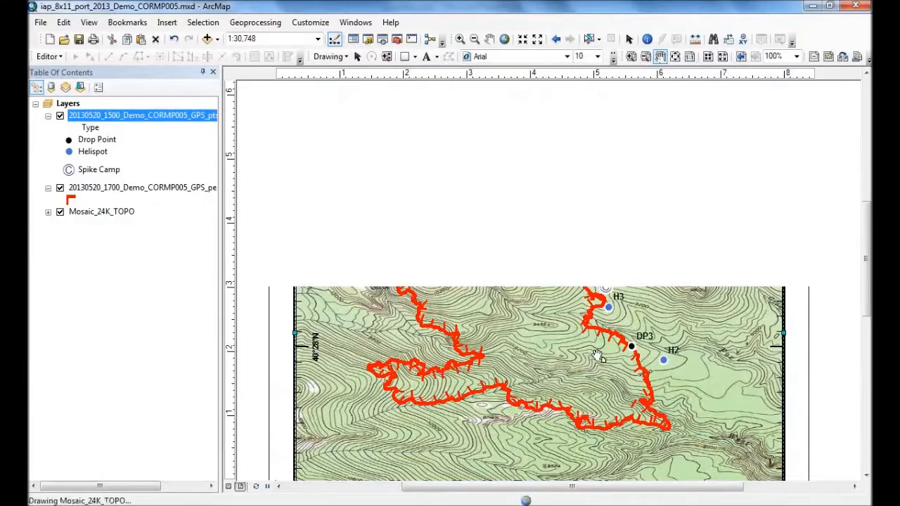
pyautogui.moveTo(585, 130); pyautogui.dragTo(580, 217)
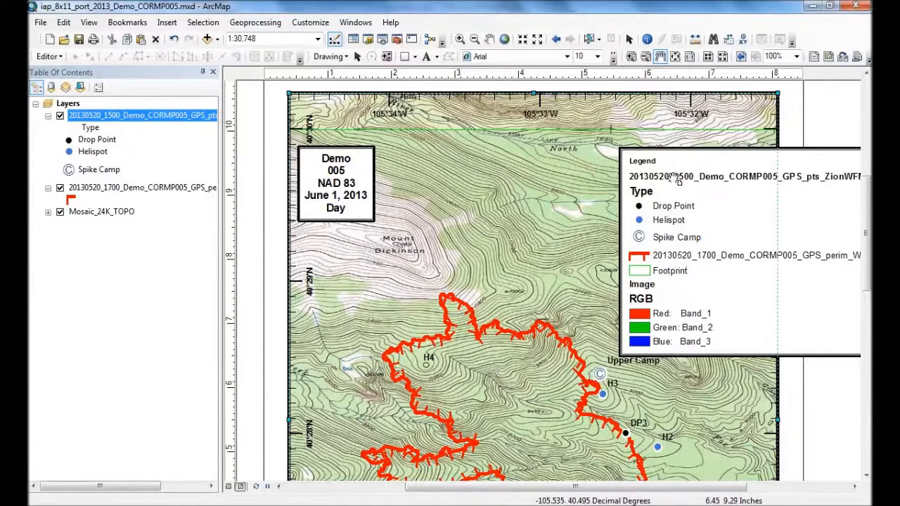
pyautogui.click(629, 40)
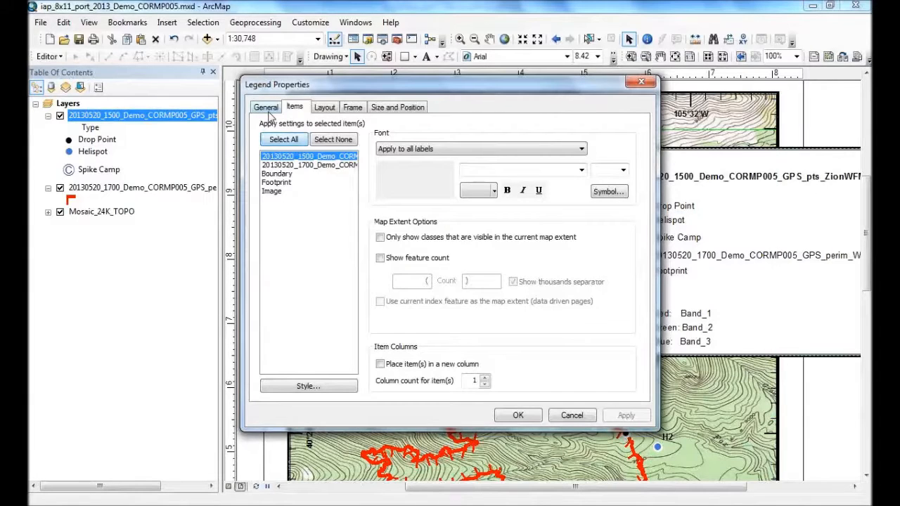
pyautogui.click(269, 109)
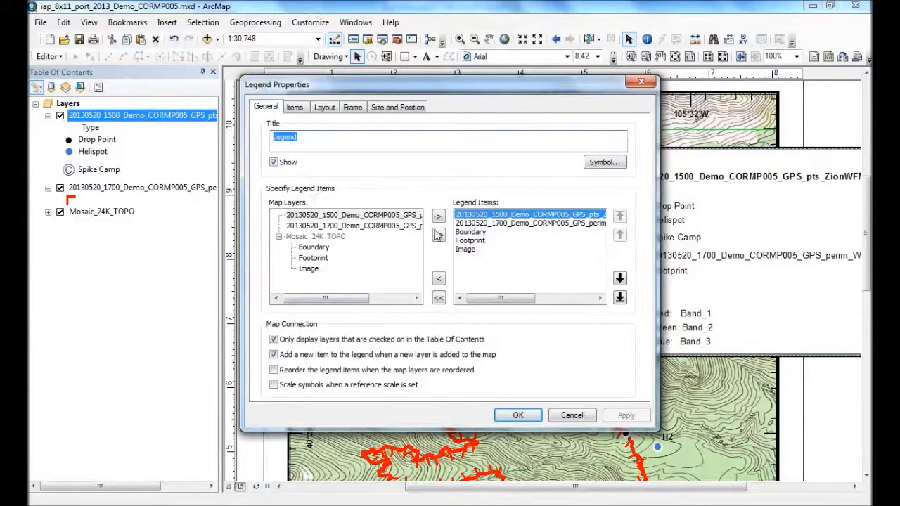
pyautogui.click(469, 232)
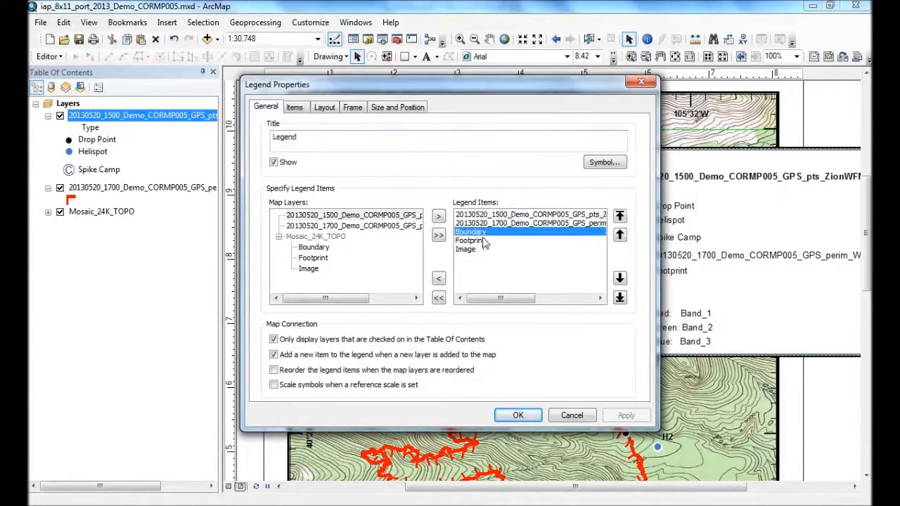
pyautogui.keyDown('shift'); pyautogui.click(467, 252); pyautogui.keyUp('shift')
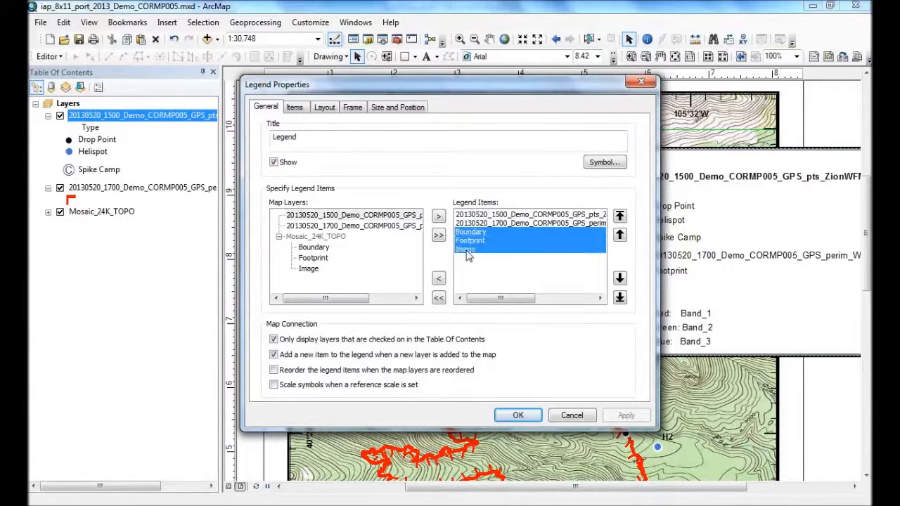
pyautogui.click(438, 280)
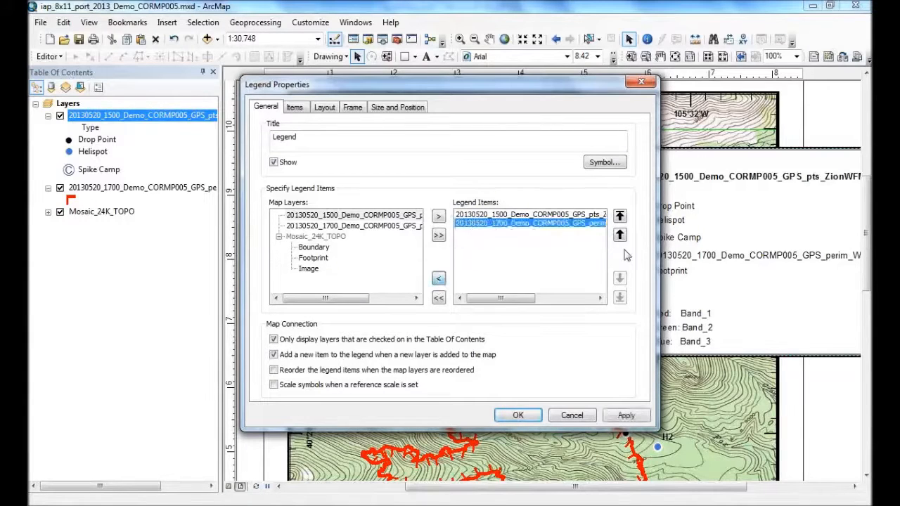
pyautogui.click(297, 108)
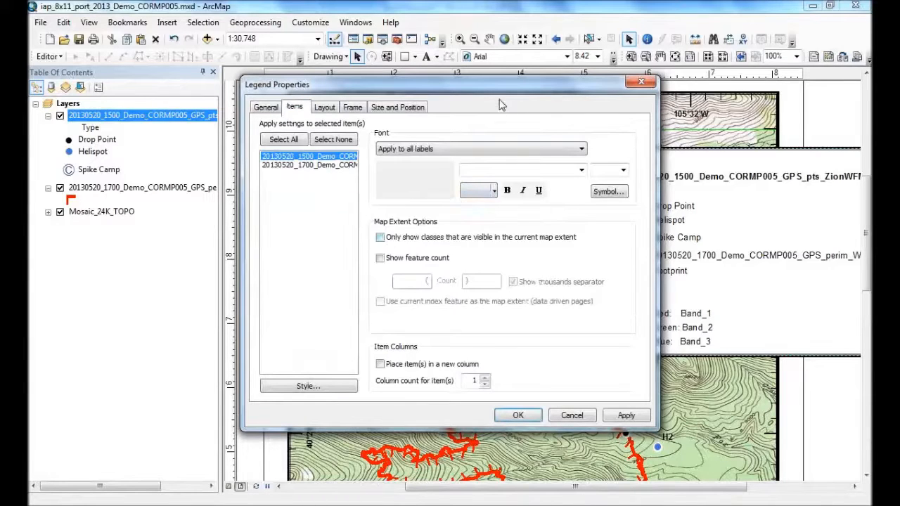
pyautogui.moveTo(498, 88); pyautogui.dragTo(309, 49)
pyautogui.click(436, 377)
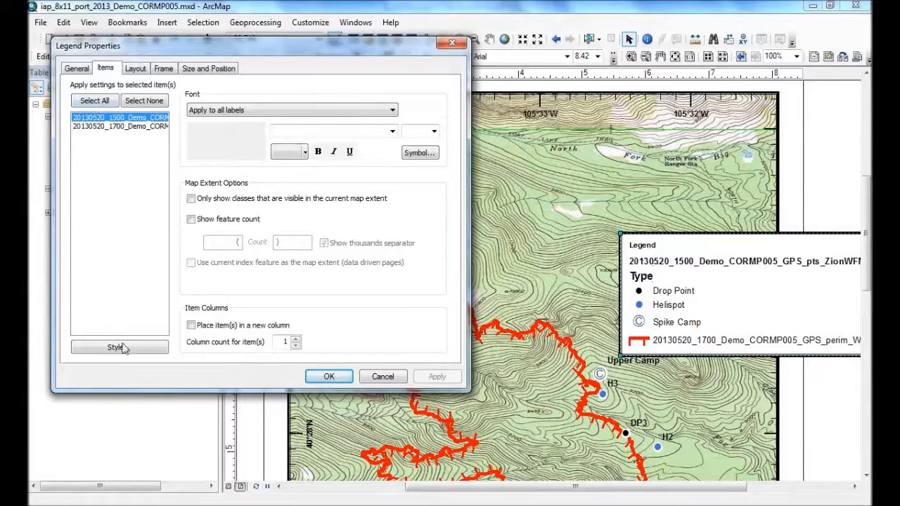
# Hide the layer name and heading of the GPS points item in the legend, and apply the change
pyautogui.doubleClick(116, 118)
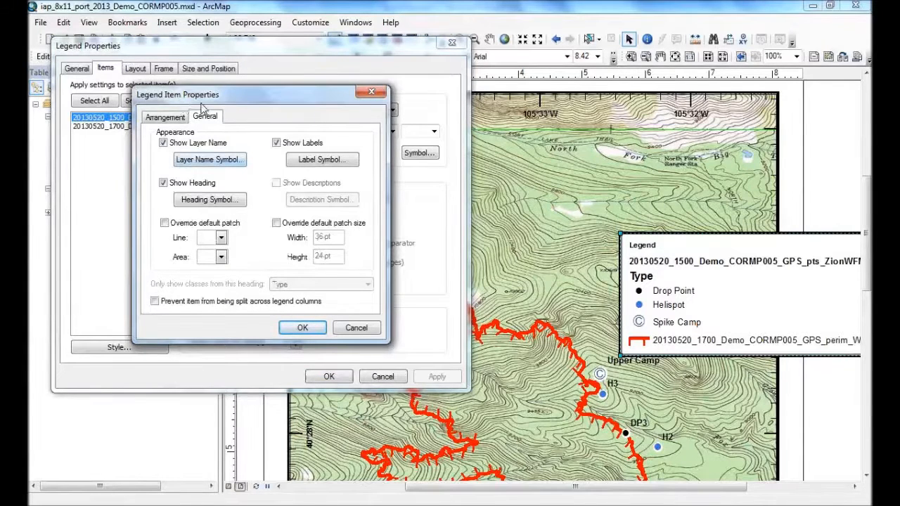
pyautogui.click(164, 144)
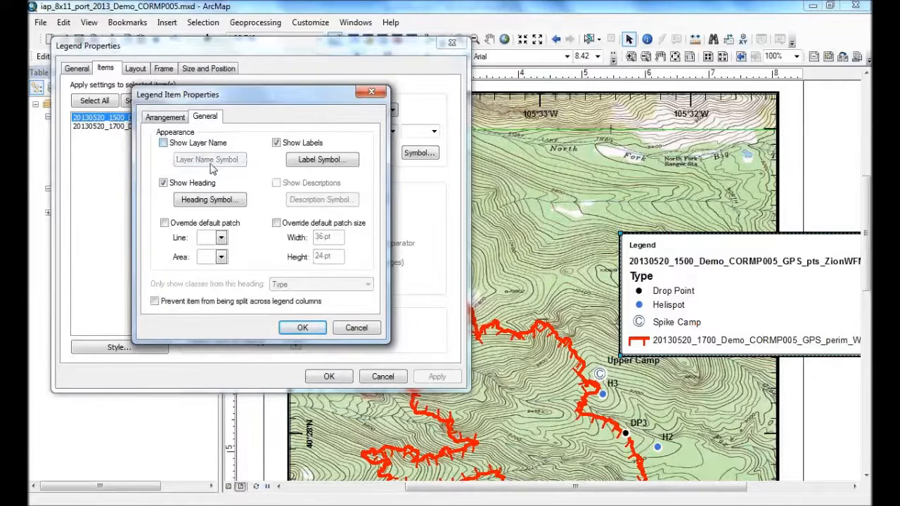
pyautogui.click(164, 184)
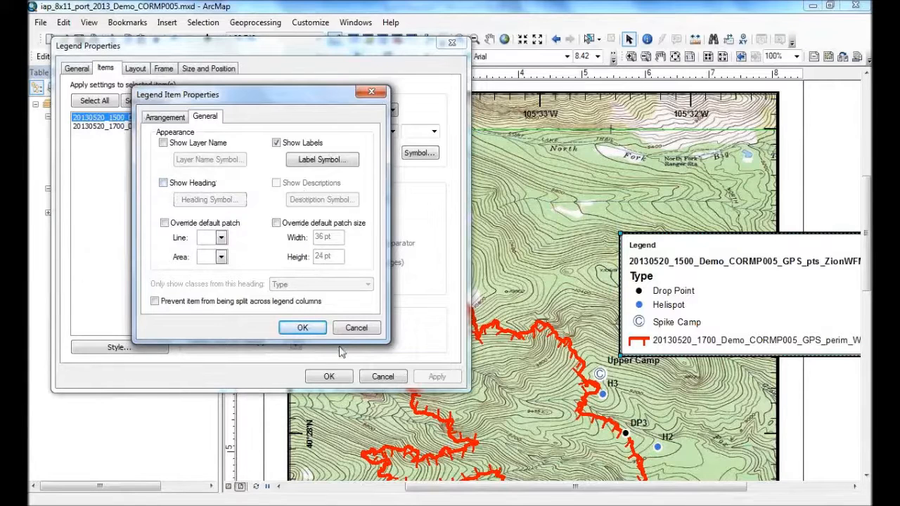
pyautogui.click(303, 328)
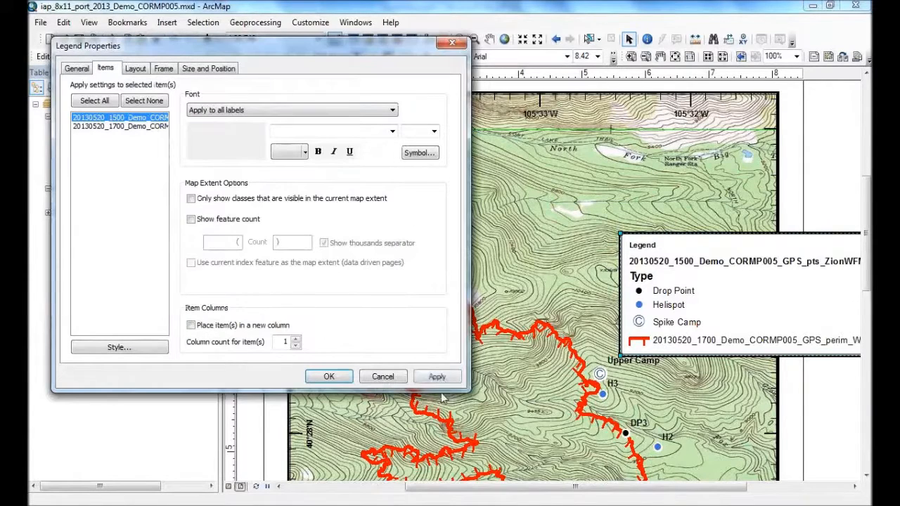
pyautogui.click(440, 381)
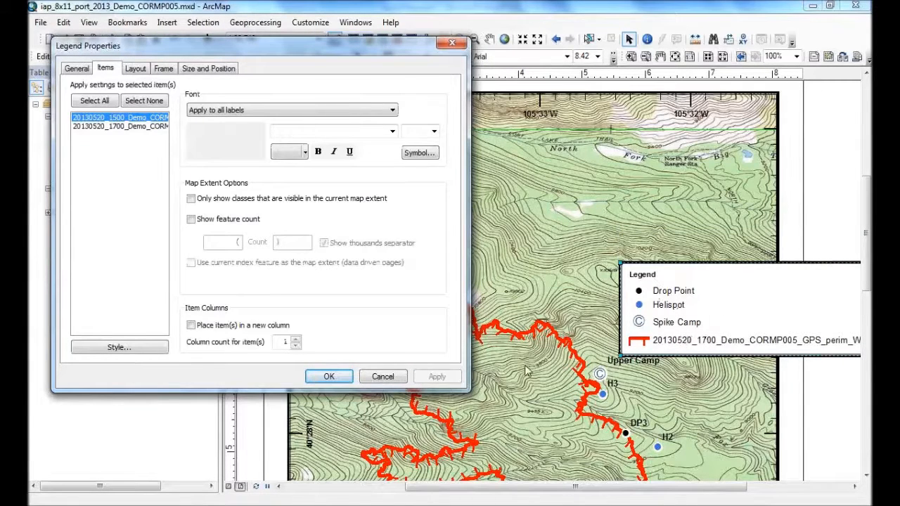
pyautogui.click(453, 45)
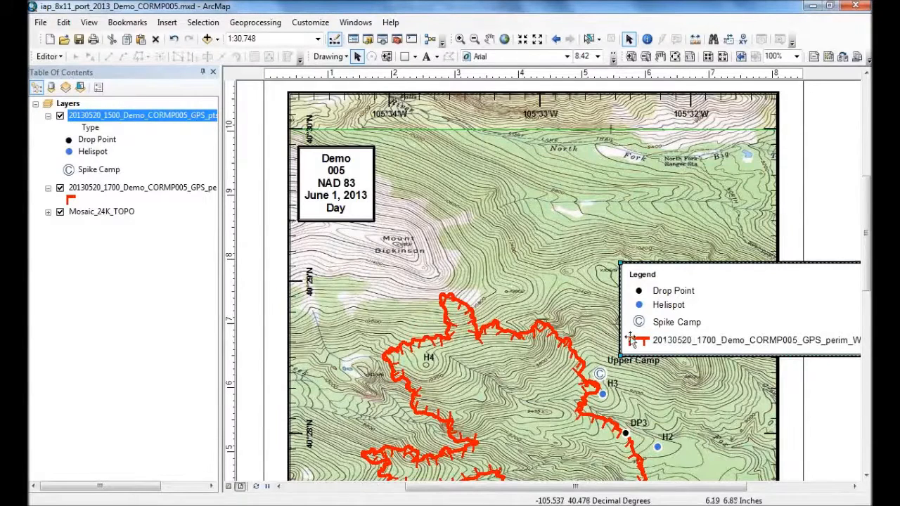
# Rename the GPS perimeter layer as Uncontrolled Fireline
pyautogui.click(116, 191)
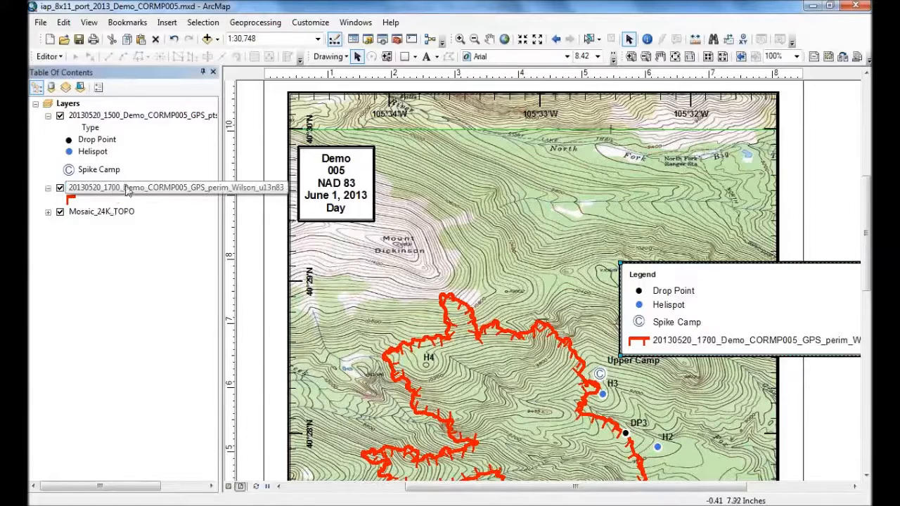
pyautogui.click(129, 193)
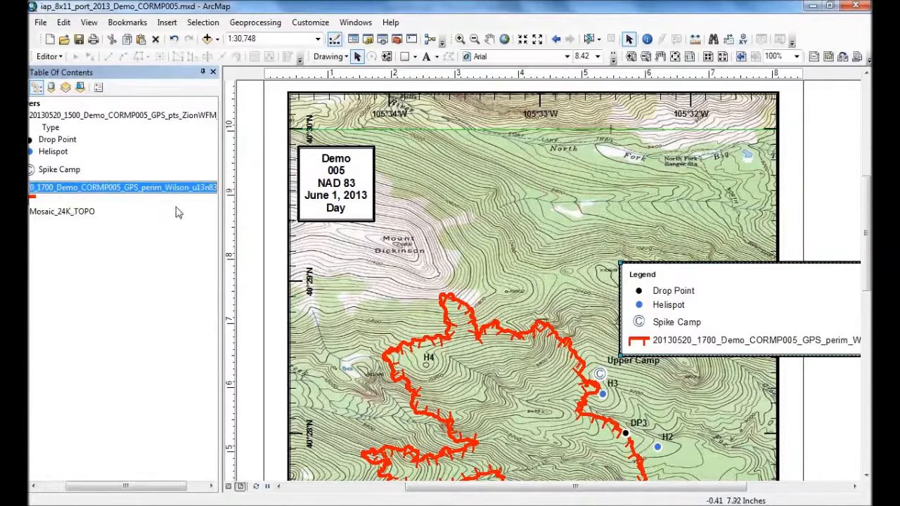
pyautogui.write('Uncontrolled Fire')
pyautogui.press('Return')
pyautogui.write('L')
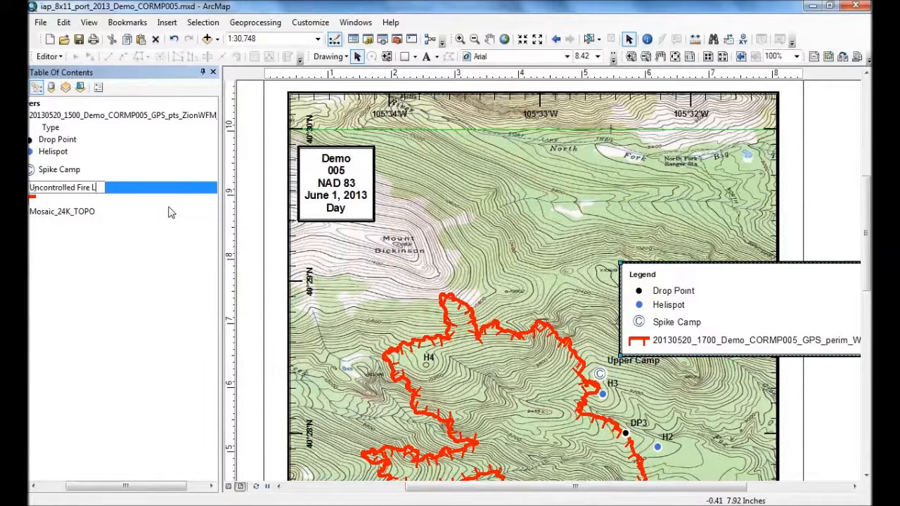
pyautogui.write('inline')
pyautogui.press('Return')
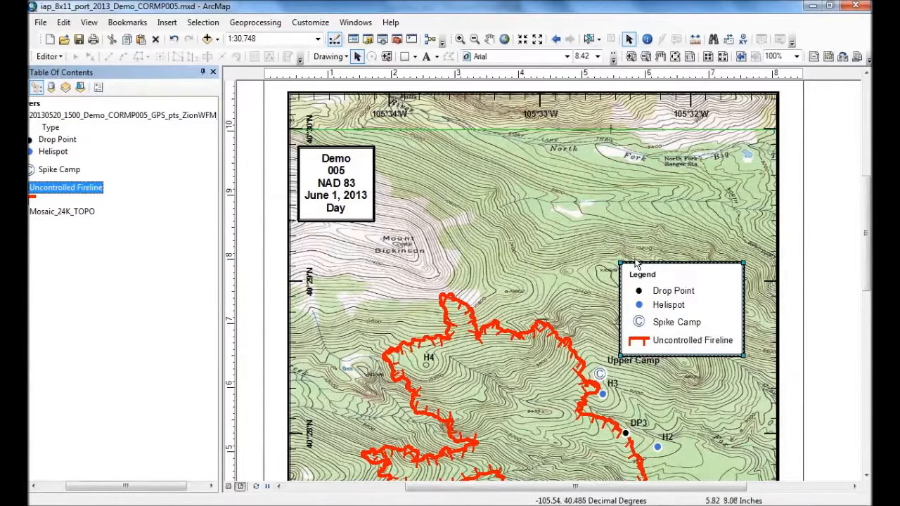
# Move the legend to the map's lower right corner, just above the name/date box
pyautogui.moveTo(673, 305); pyautogui.dragTo(681, 307)
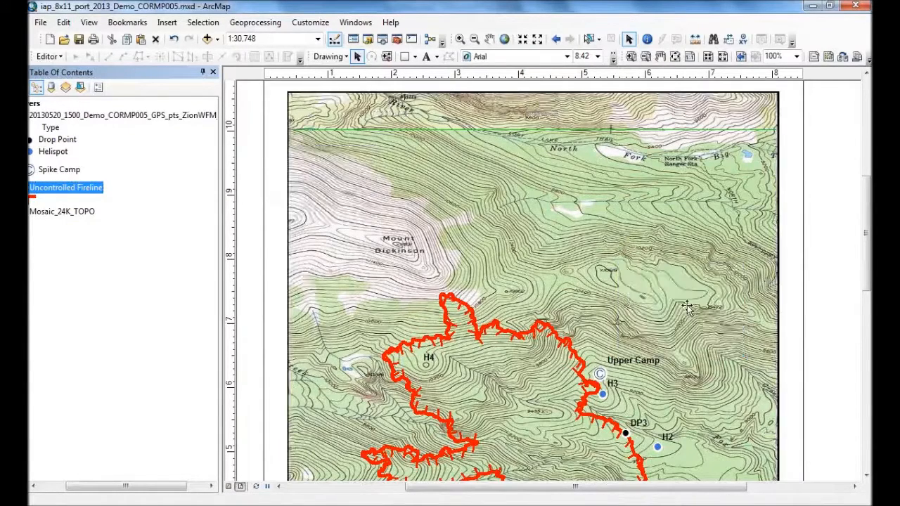
pyautogui.click(660, 57)
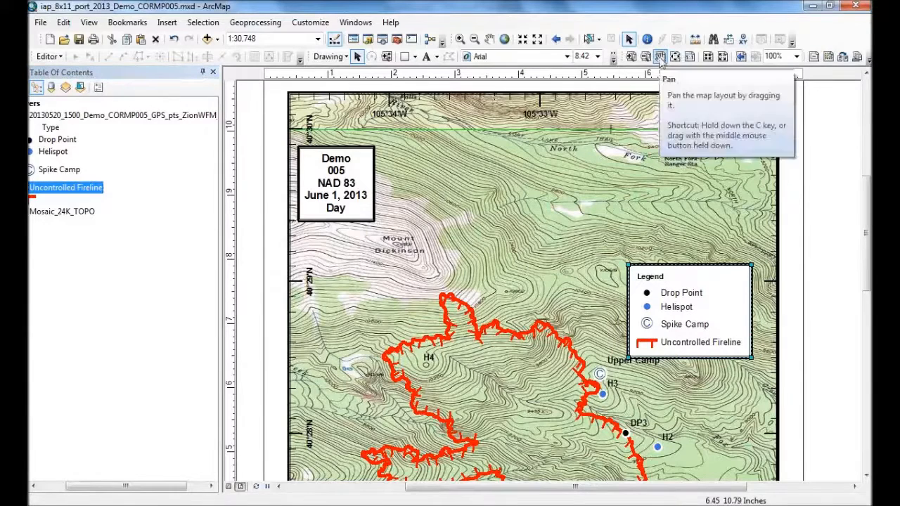
pyautogui.moveTo(561, 284); pyautogui.dragTo(527, 75)
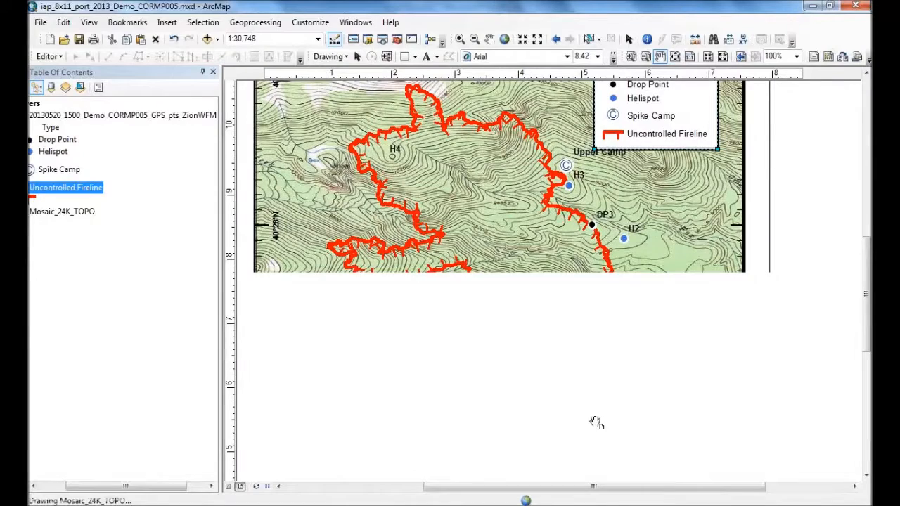
pyautogui.click(630, 42)
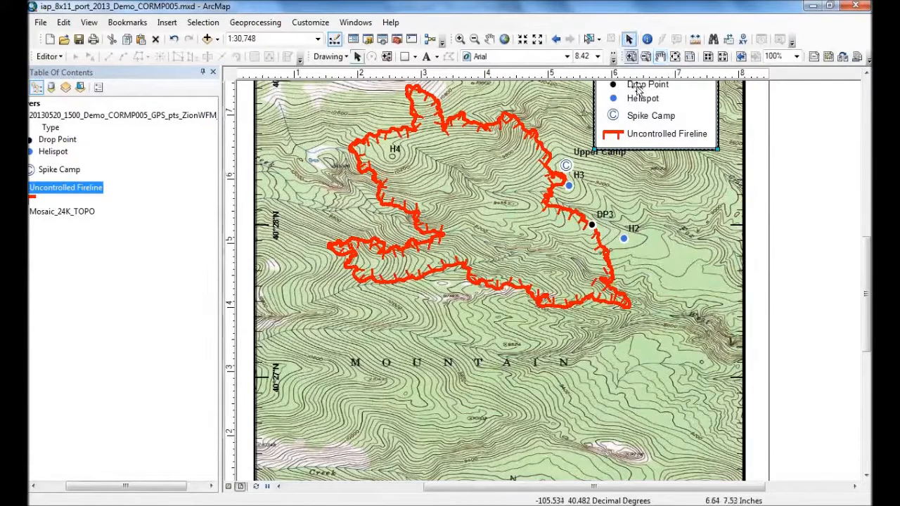
pyautogui.moveTo(645, 119); pyautogui.dragTo(664, 437)
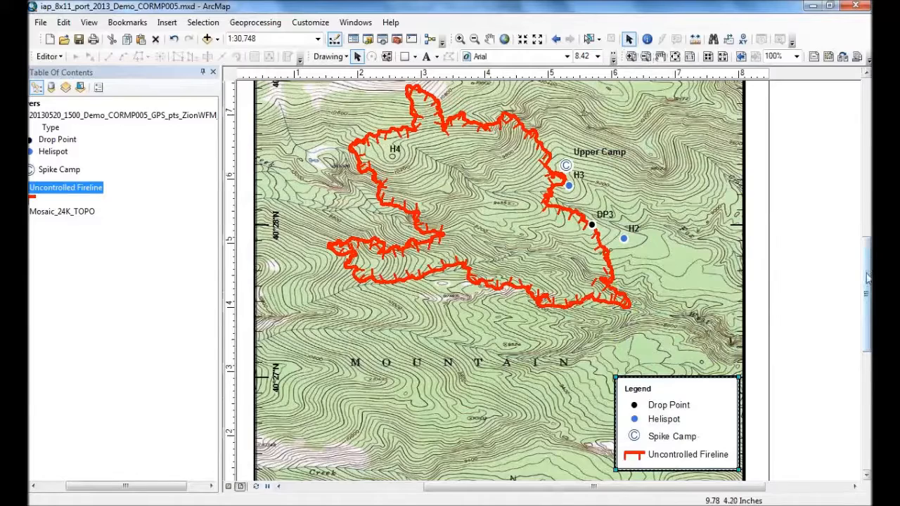
pyautogui.moveTo(867, 279); pyautogui.dragTo(868, 306)
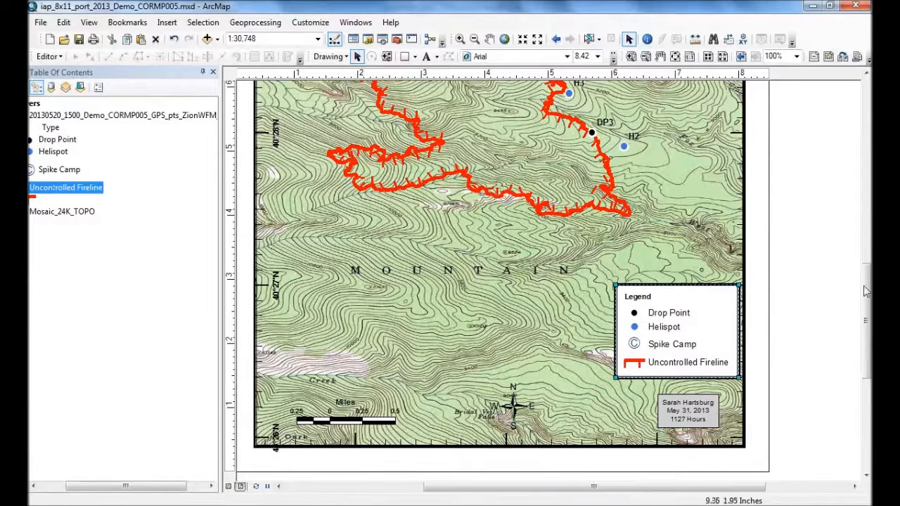
# Convert the GPS points layer's labels to annotation stored in the map, for all features
pyautogui.moveTo(867, 273); pyautogui.dragTo(867, 218)
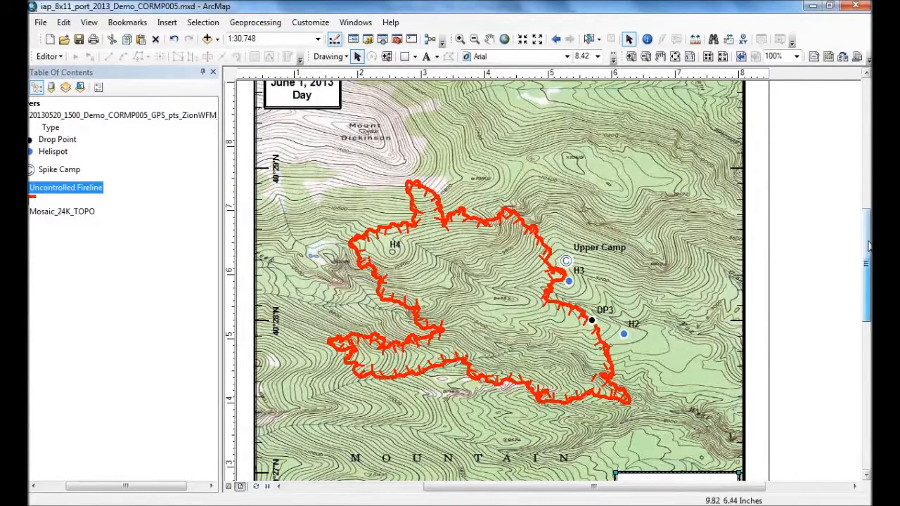
pyautogui.scroll(2, 869, 246)
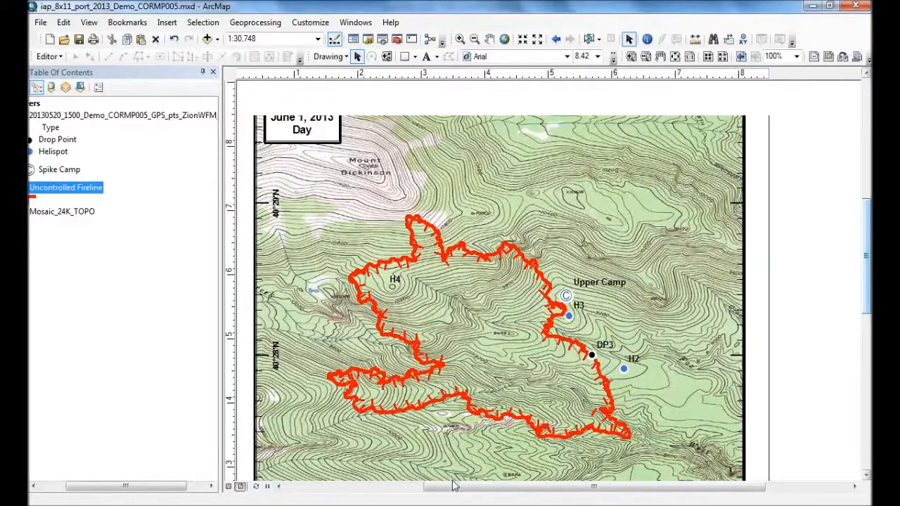
pyautogui.moveTo(453, 491); pyautogui.dragTo(409, 488)
pyautogui.moveTo(152, 487); pyautogui.dragTo(121, 486)
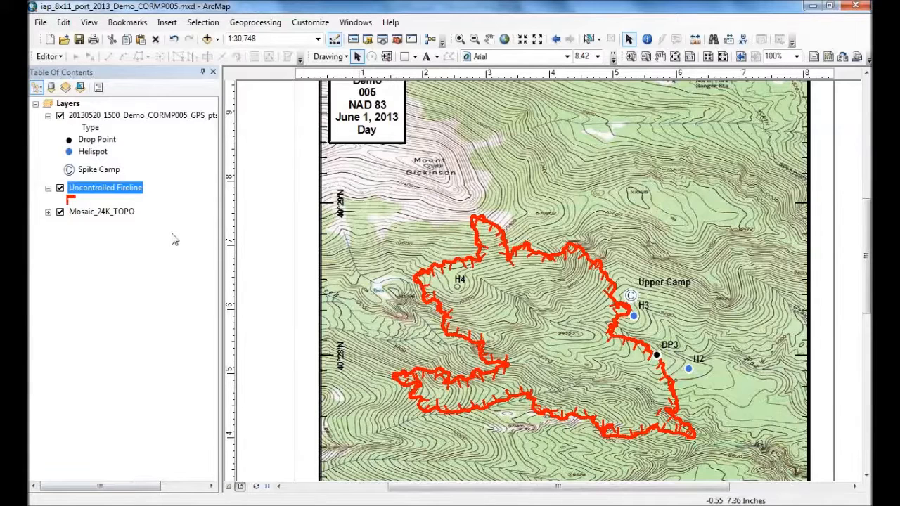
pyautogui.rightClick(86, 118)
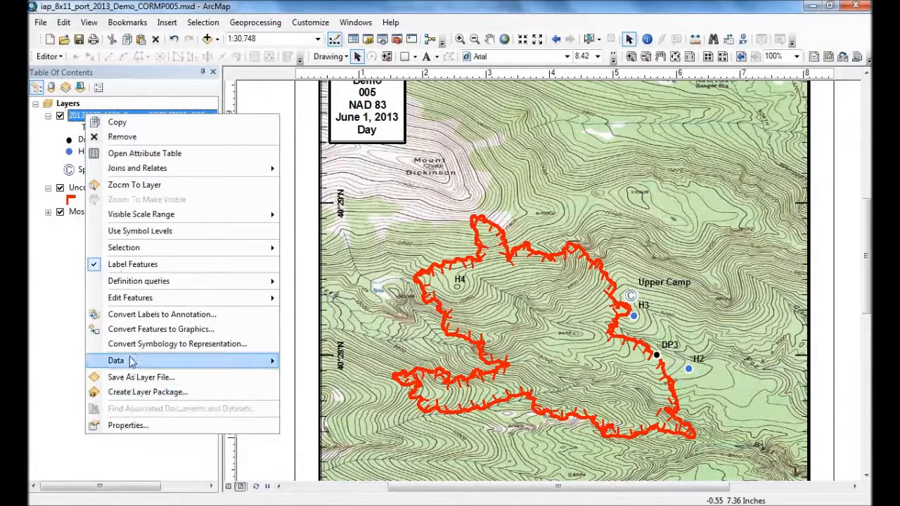
pyautogui.click(137, 315)
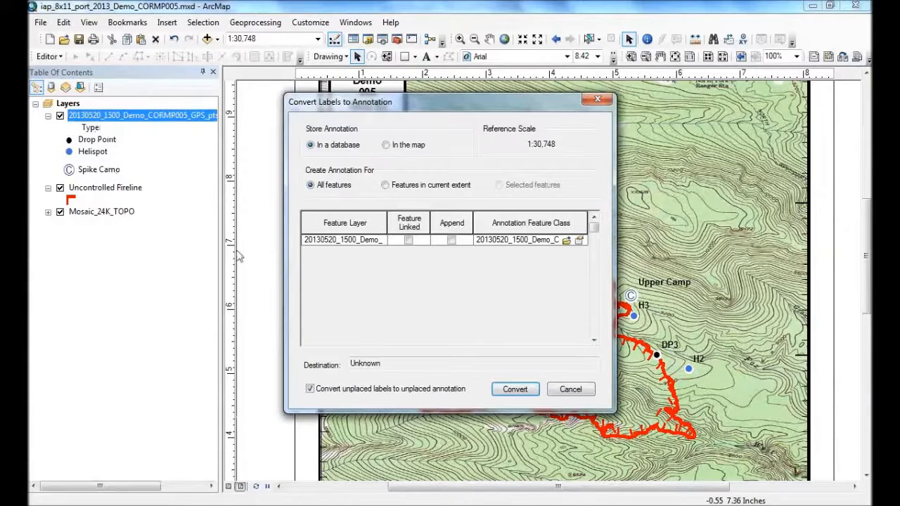
pyautogui.click(386, 144)
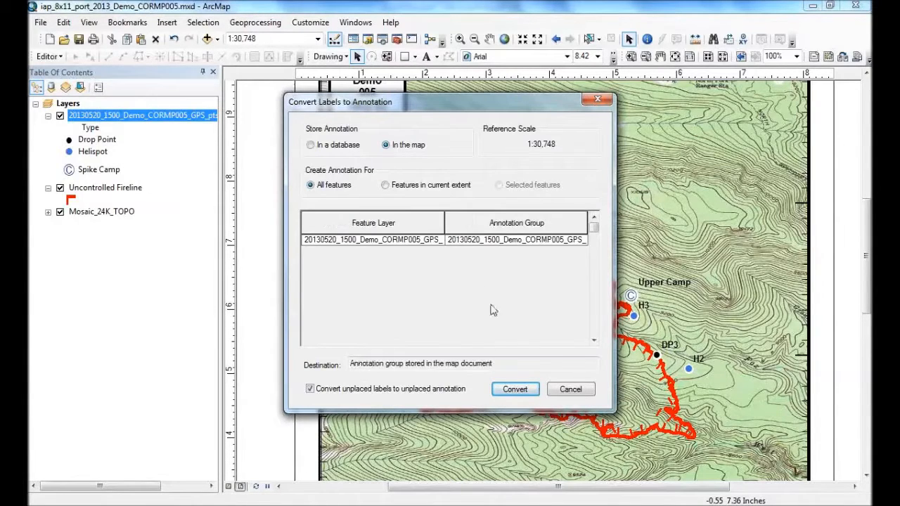
pyautogui.click(507, 389)
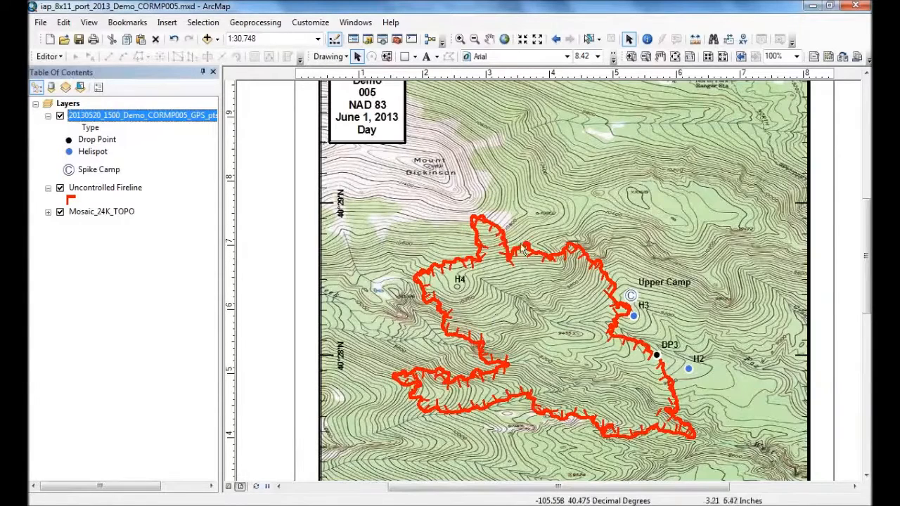
# Focus the map data frame and delete the H4 label inside the fire perimeter
pyautogui.click(461, 280)
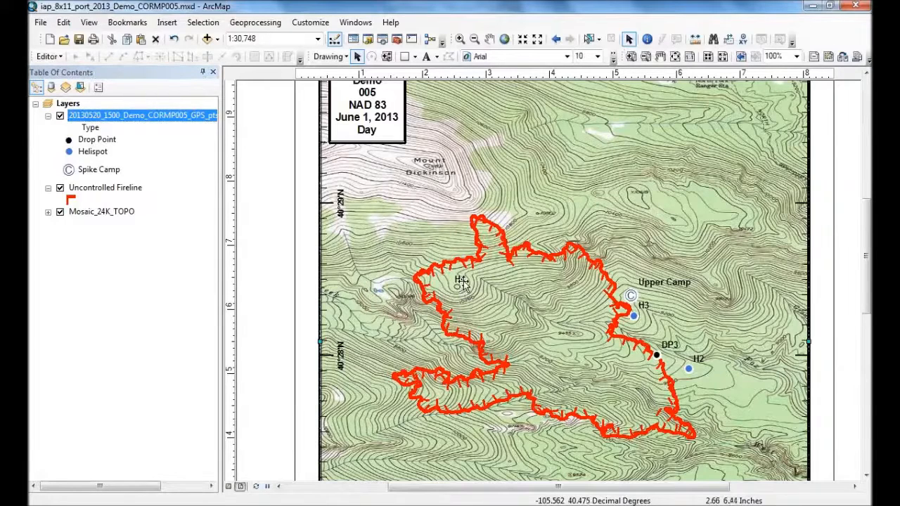
pyautogui.click(461, 280)
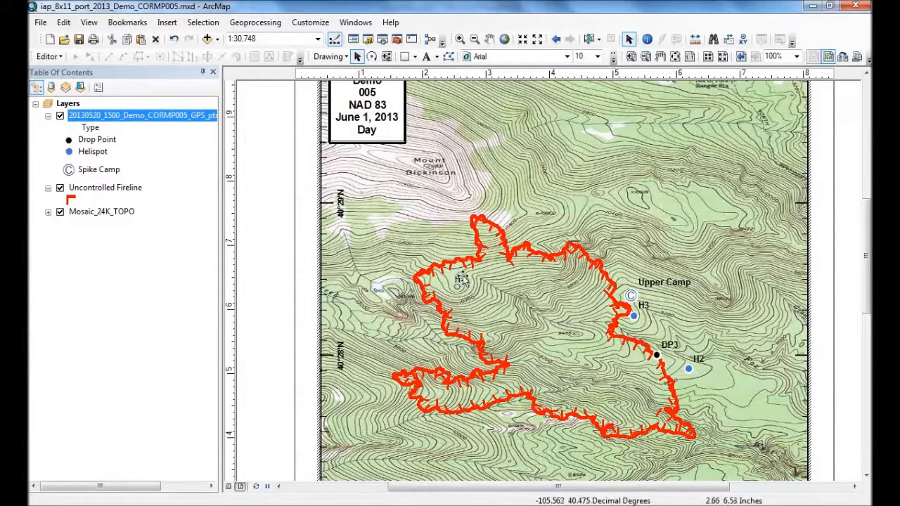
pyautogui.press('Delete')
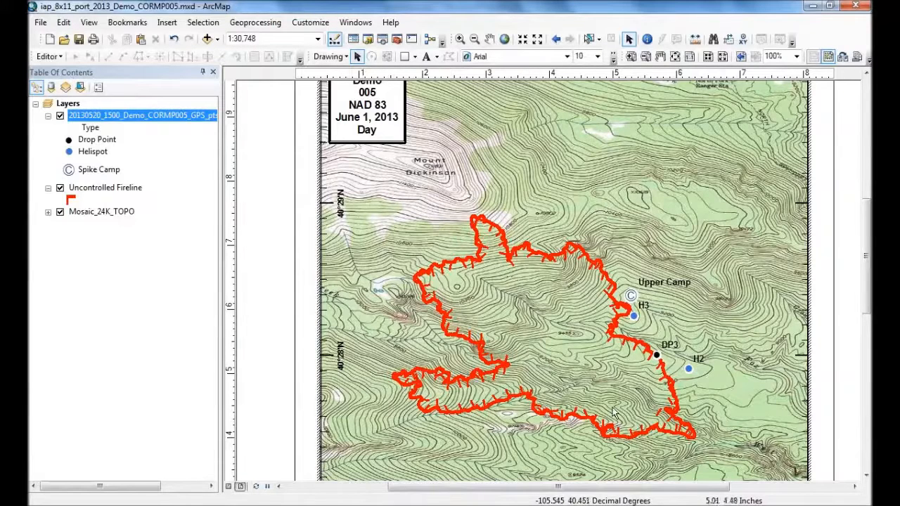
# Show the whole page layout and save the map document
pyautogui.click(676, 57)
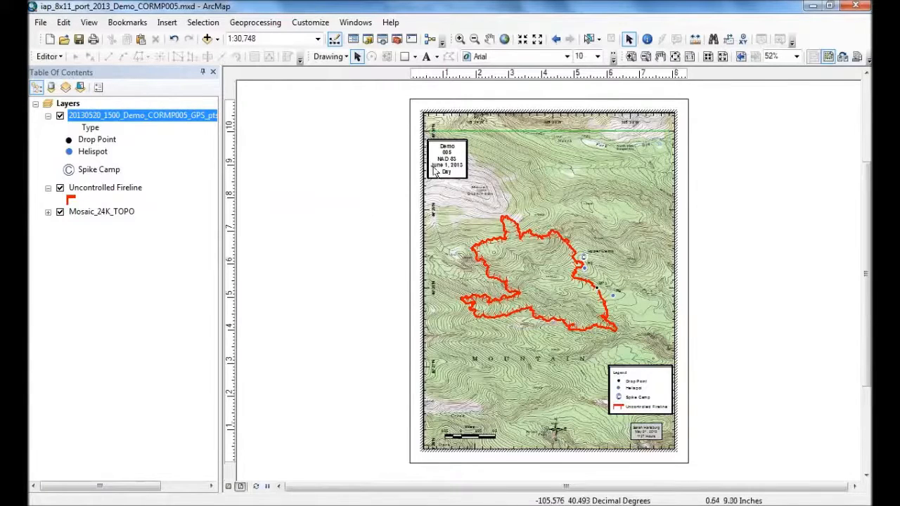
pyautogui.click(41, 23)
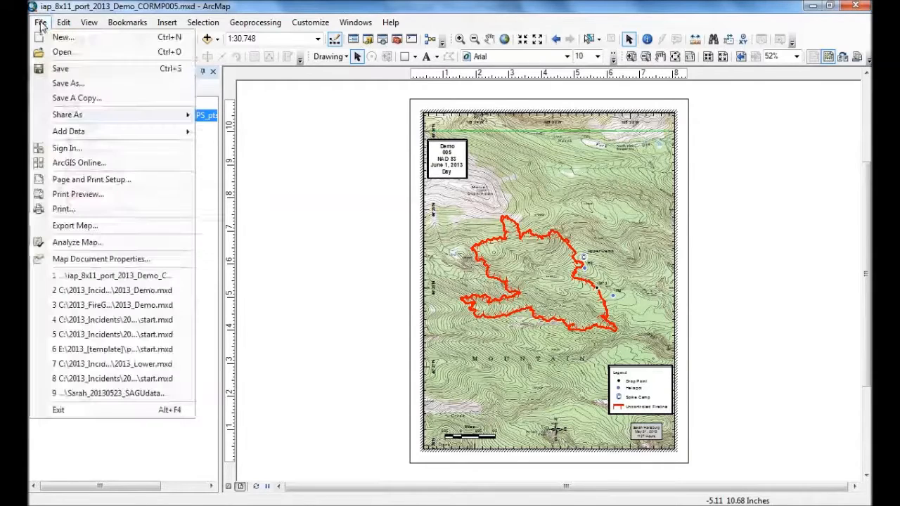
pyautogui.click(58, 68)
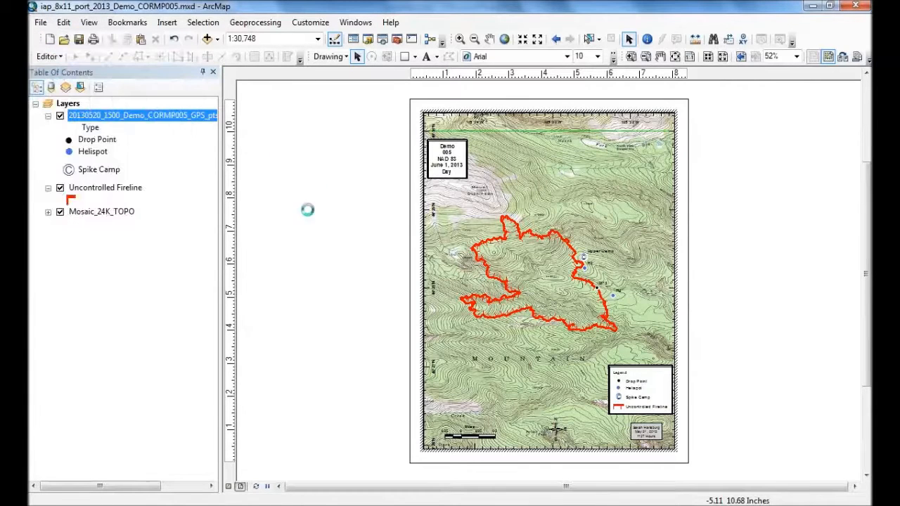
# Open the map export settings for PDF output and check the layer, georeference and resolution options
pyautogui.click(42, 23)
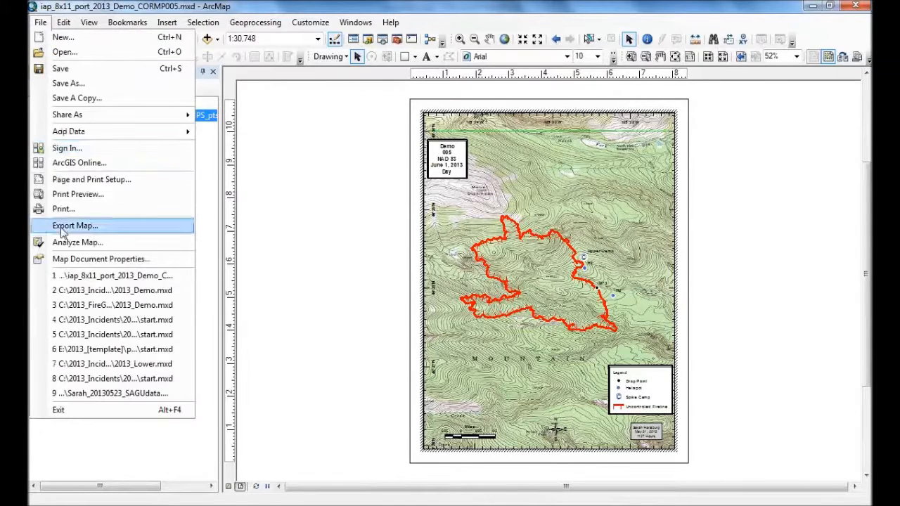
pyautogui.press('Escape')
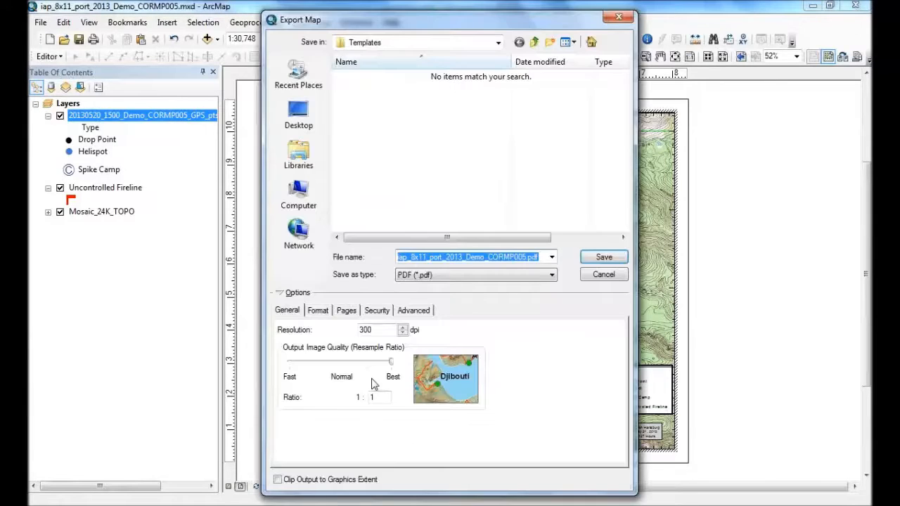
pyautogui.click(415, 311)
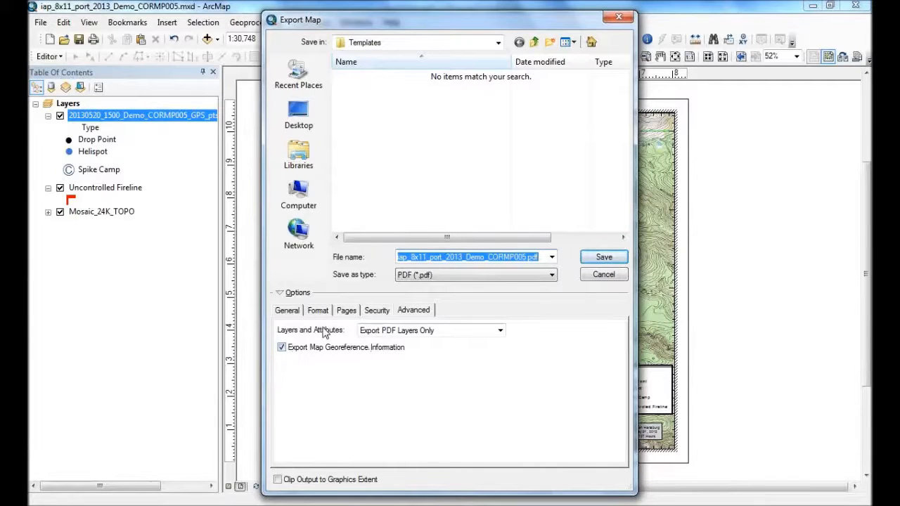
pyautogui.click(289, 311)
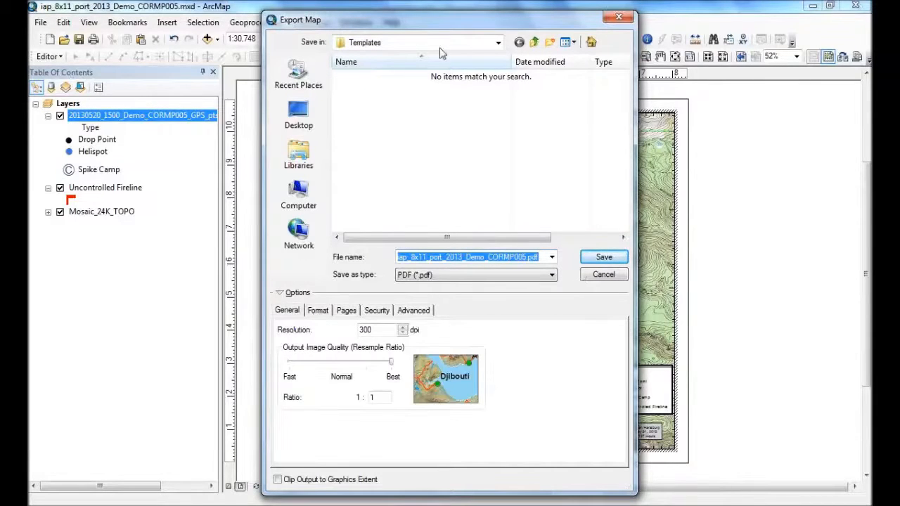
# Export the map as iap_8x11_port_2013_Demo_CORMP005.pdf into the products folder of 2013_Demo
pyautogui.click(535, 42)
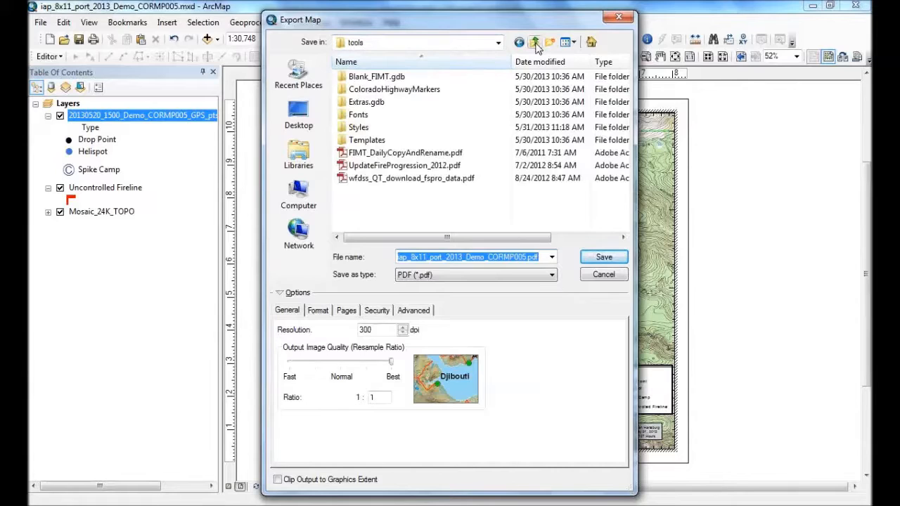
pyautogui.click(534, 42)
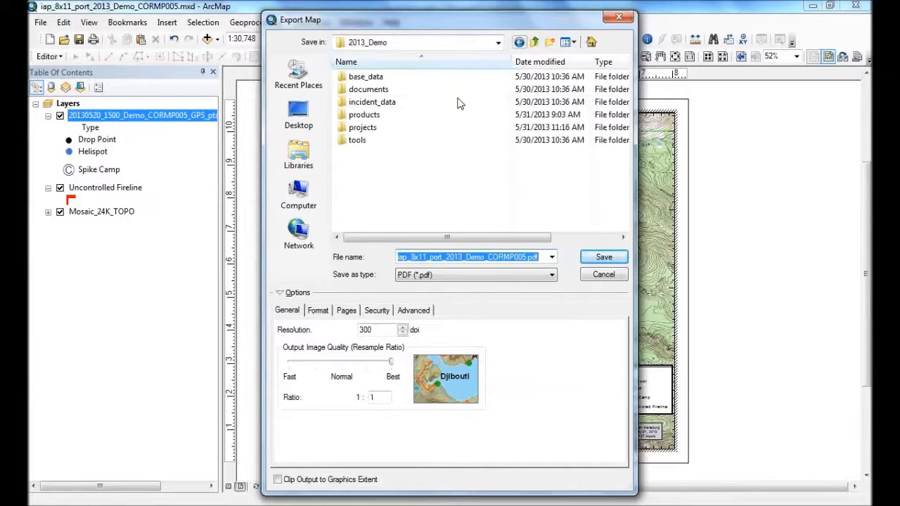
pyautogui.doubleClick(364, 115)
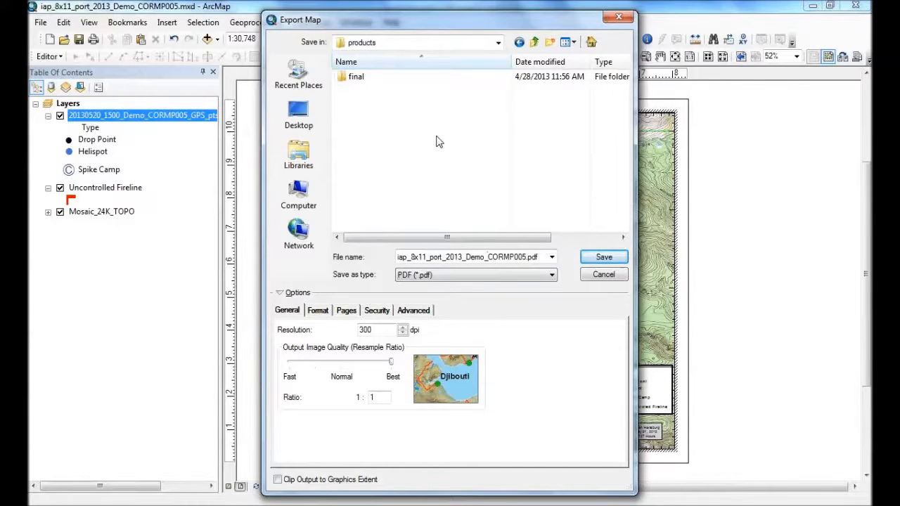
pyautogui.click(603, 257)
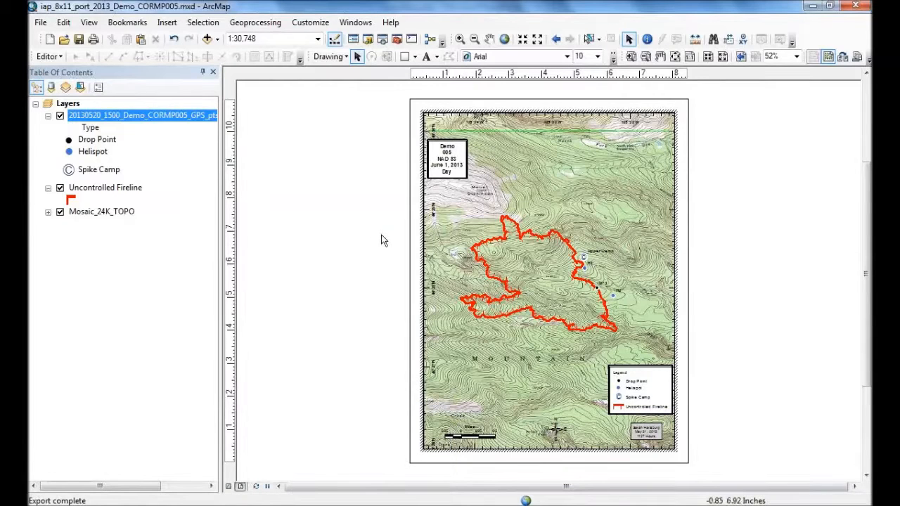
# Switch to Windows Explorer and open iap_8x11_port_2013_Demo_CORMP005.pdf from the 2013_Incidents\2013_Demo\products folder
pyautogui.click(126, 505)
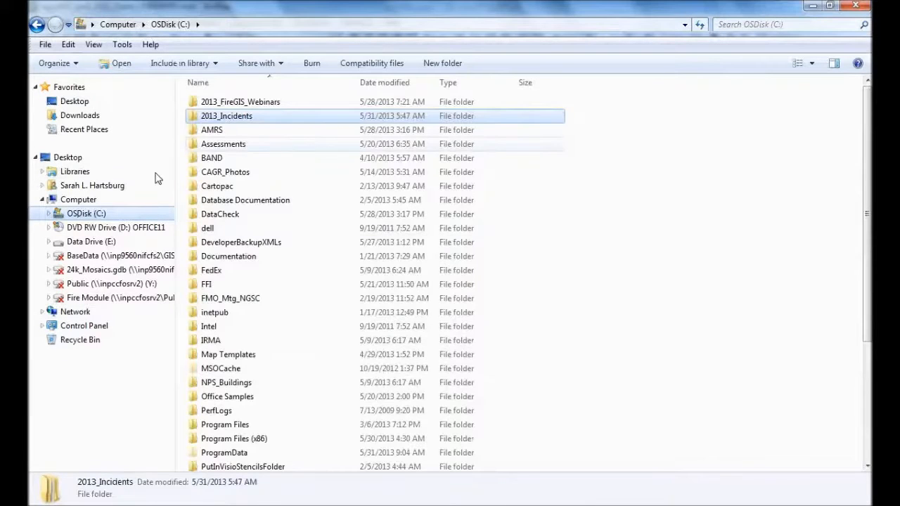
pyautogui.doubleClick(214, 121)
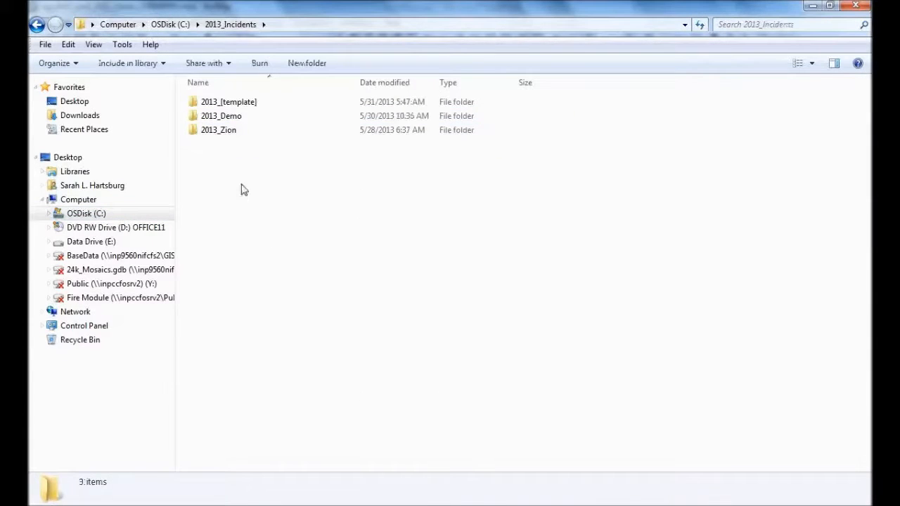
pyautogui.doubleClick(229, 120)
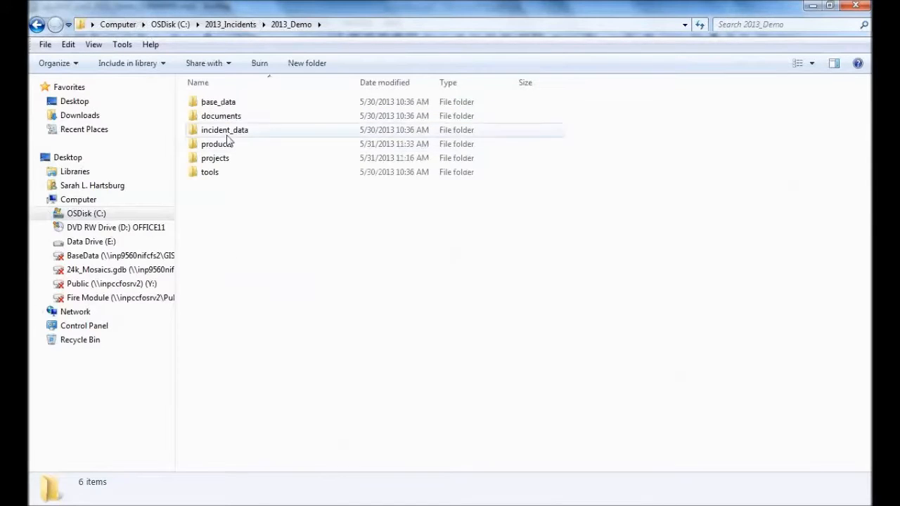
pyautogui.doubleClick(234, 145)
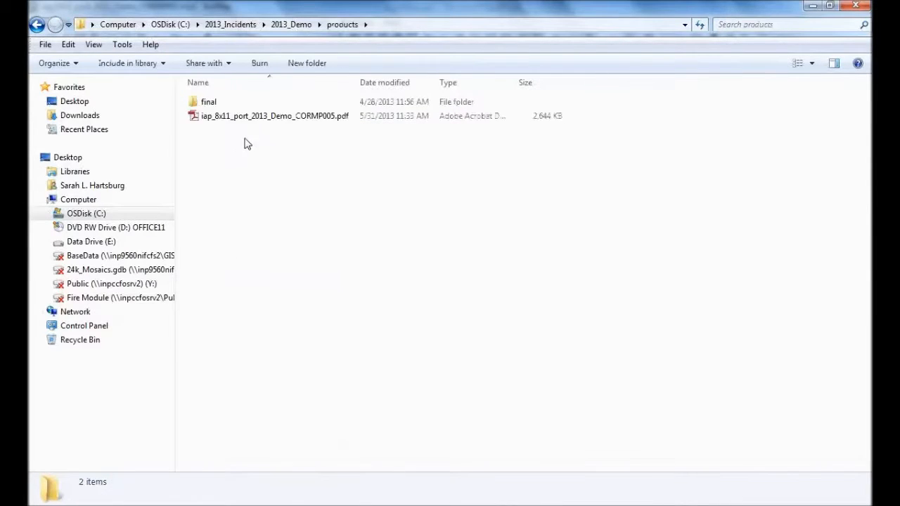
pyautogui.click(250, 118)
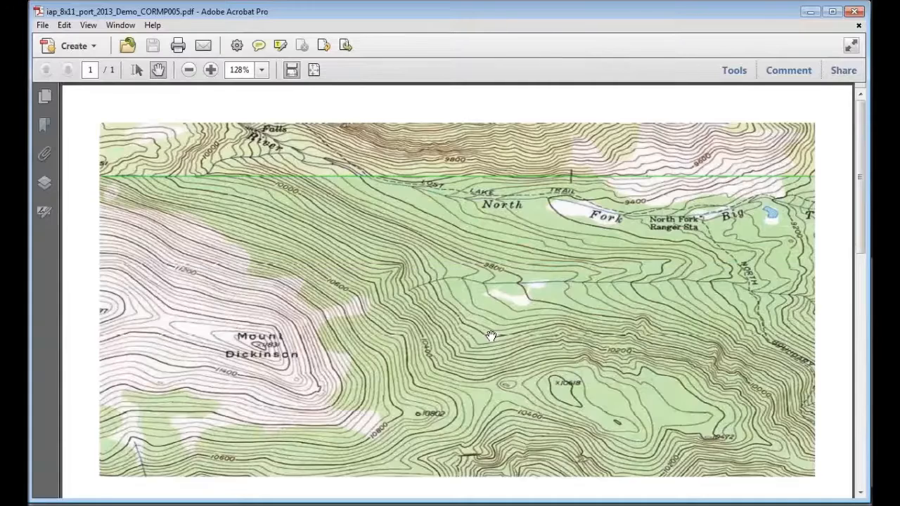
# Review the exported PDF from the title box through the fire perimeter and point labels down to the legend
pyautogui.scroll(-5, 488, 334)
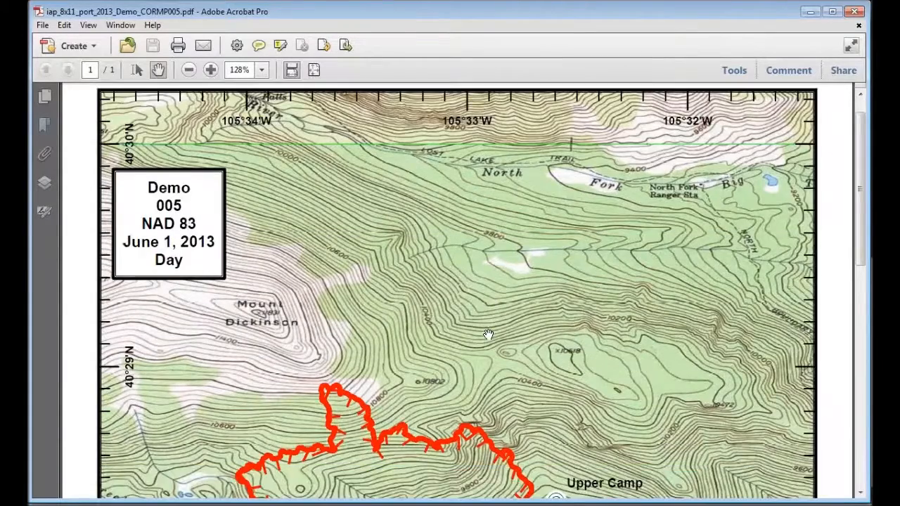
pyautogui.scroll(-3, 487, 334)
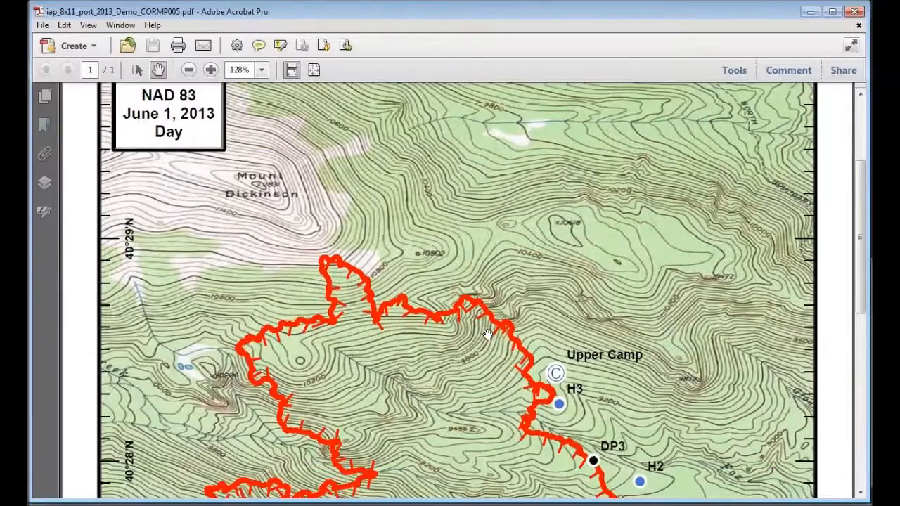
pyautogui.scroll(-5, 487, 334)
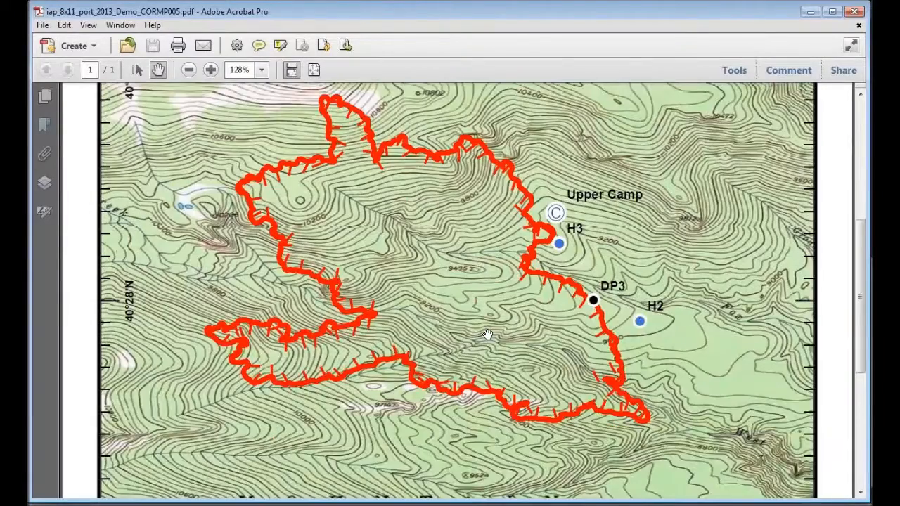
pyautogui.scroll(-6, 487, 334)
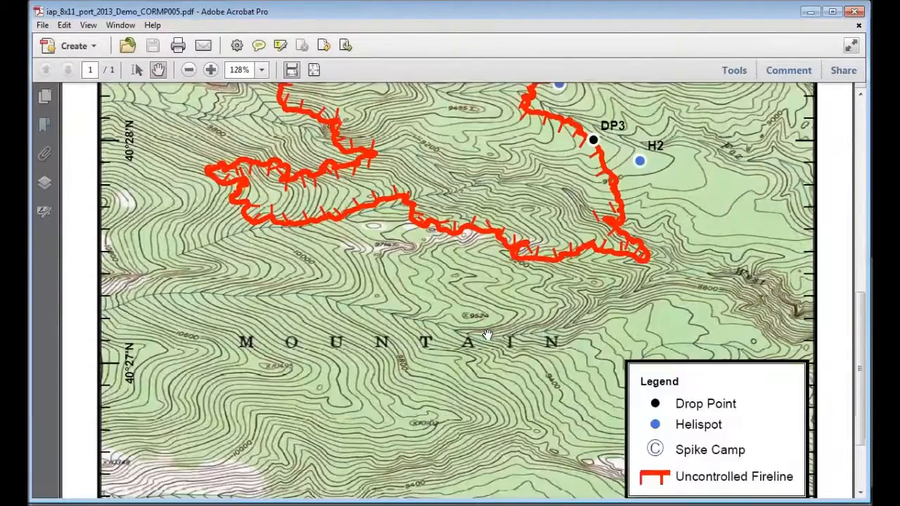
pyautogui.scroll(-1, 487, 334)
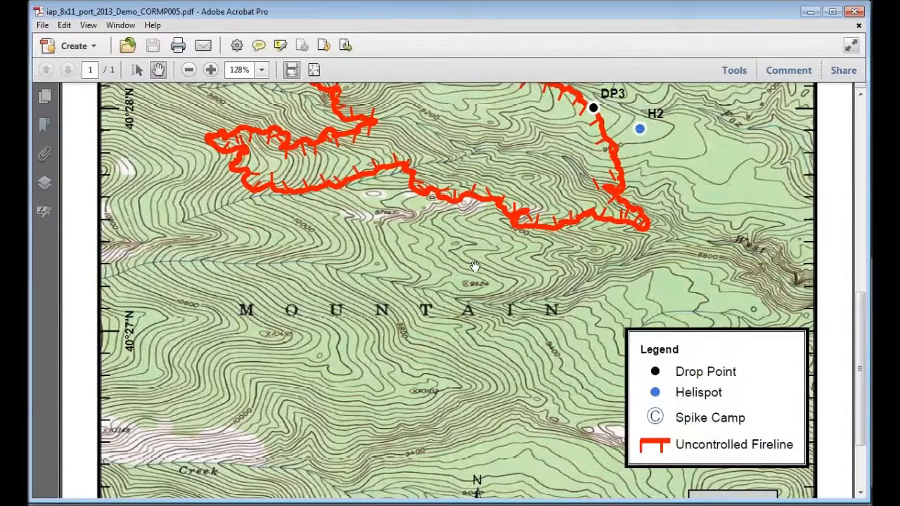